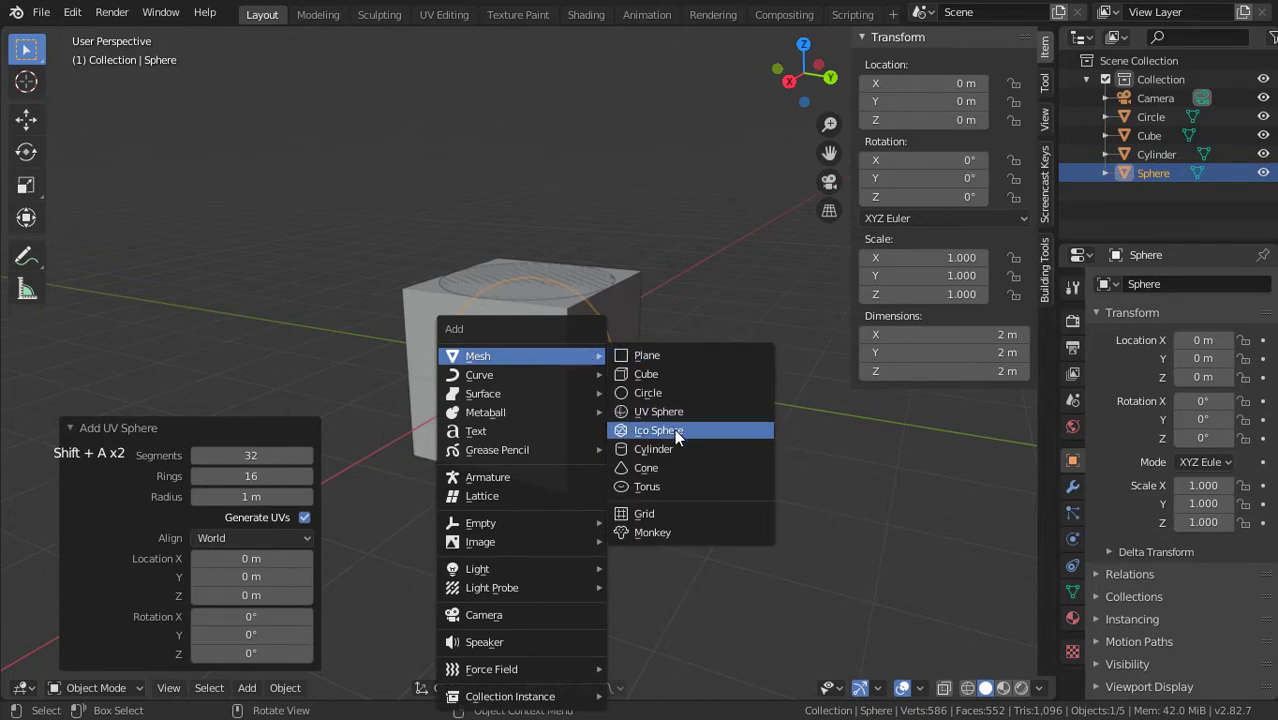
- Add an ico sphere and a cylinder mesh to the scene
click(674, 429)
key(shift+a)
mouse_move(660, 353)
click(754, 449)
- Add a cone, a torus and a monkey mesh to the scene
key(shift+a)
mouse_move(725, 355)
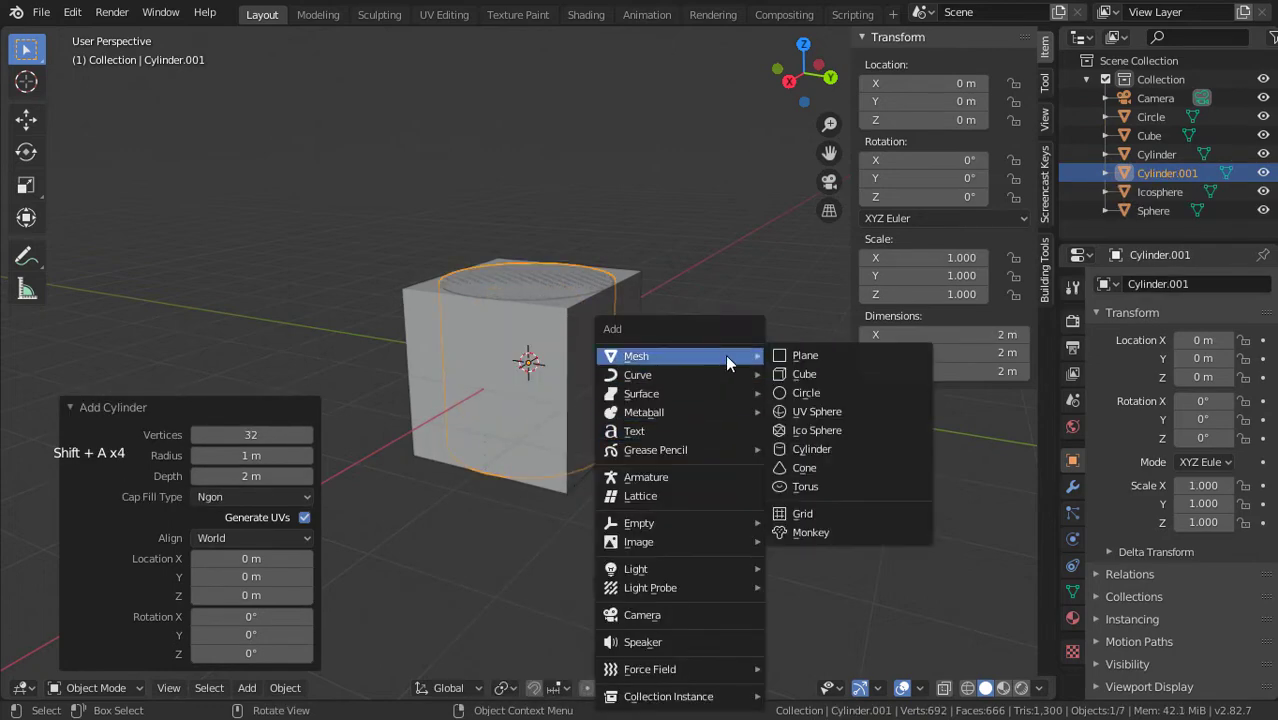
click(810, 470)
key(shift+a)
click(810, 487)
key(shift+a)
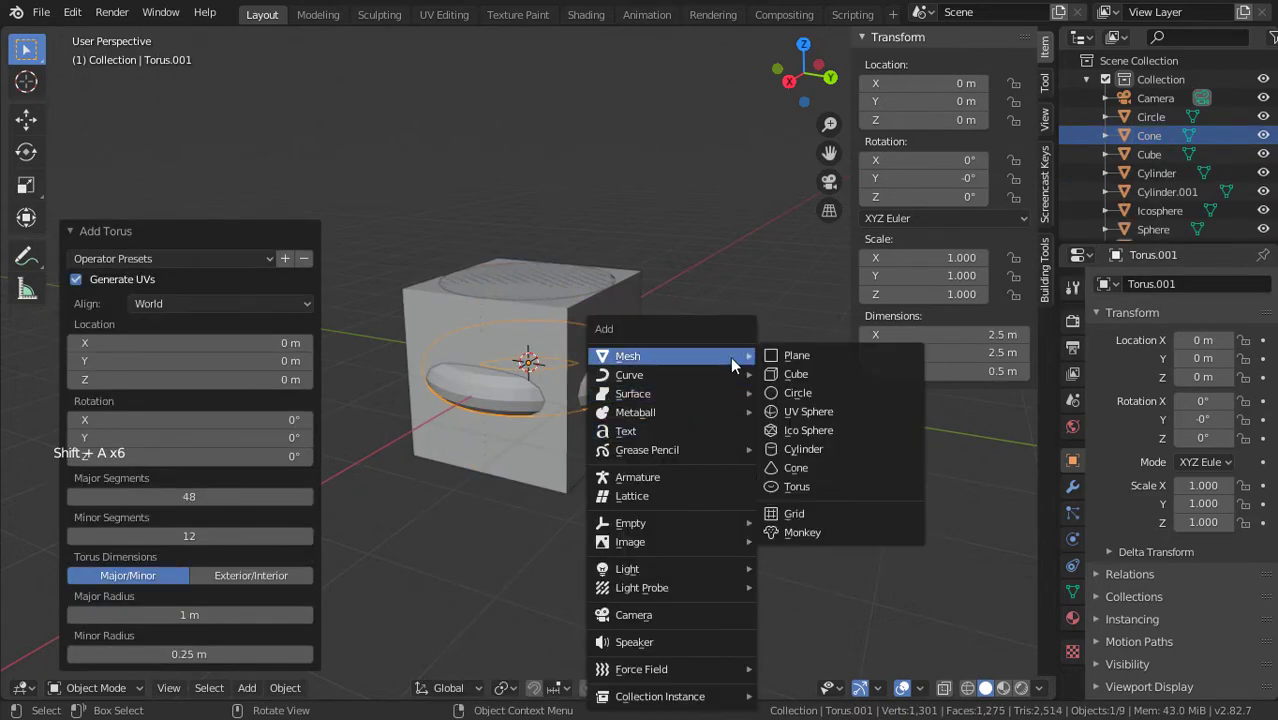
click(813, 528)
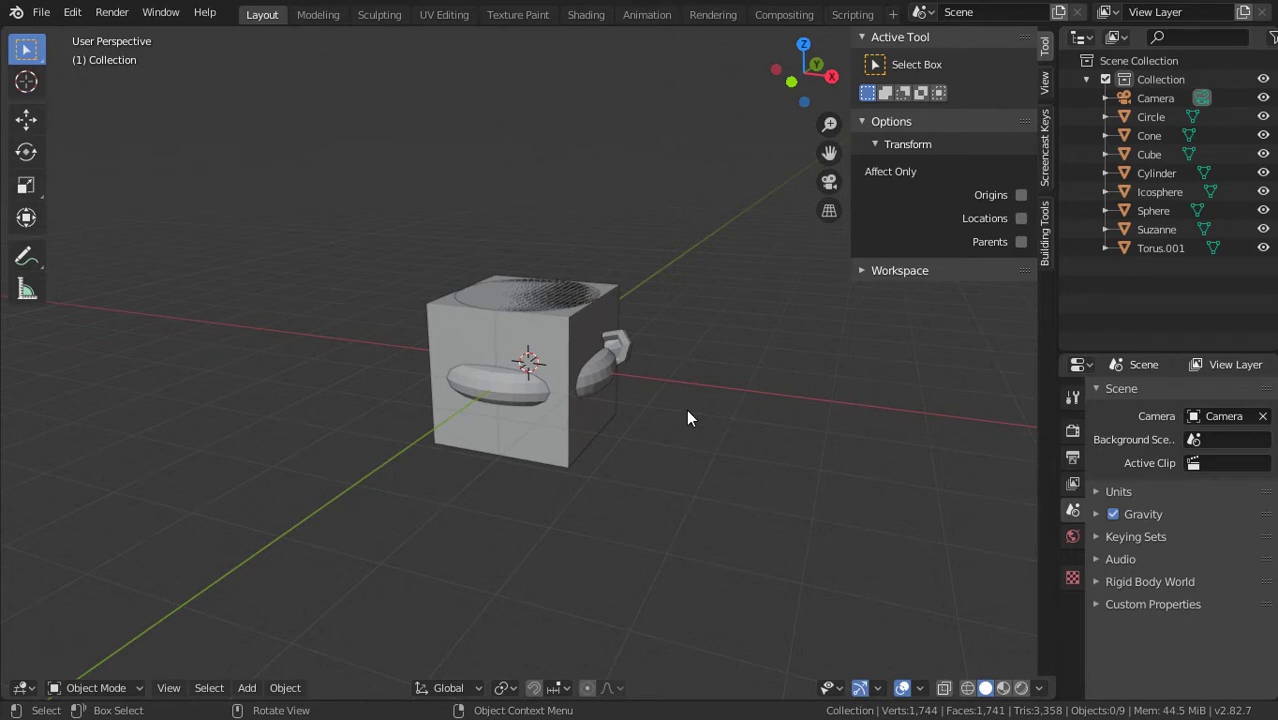
- Add a plane mesh at the world origin
key(shift+a)
mouse_move(687, 411)
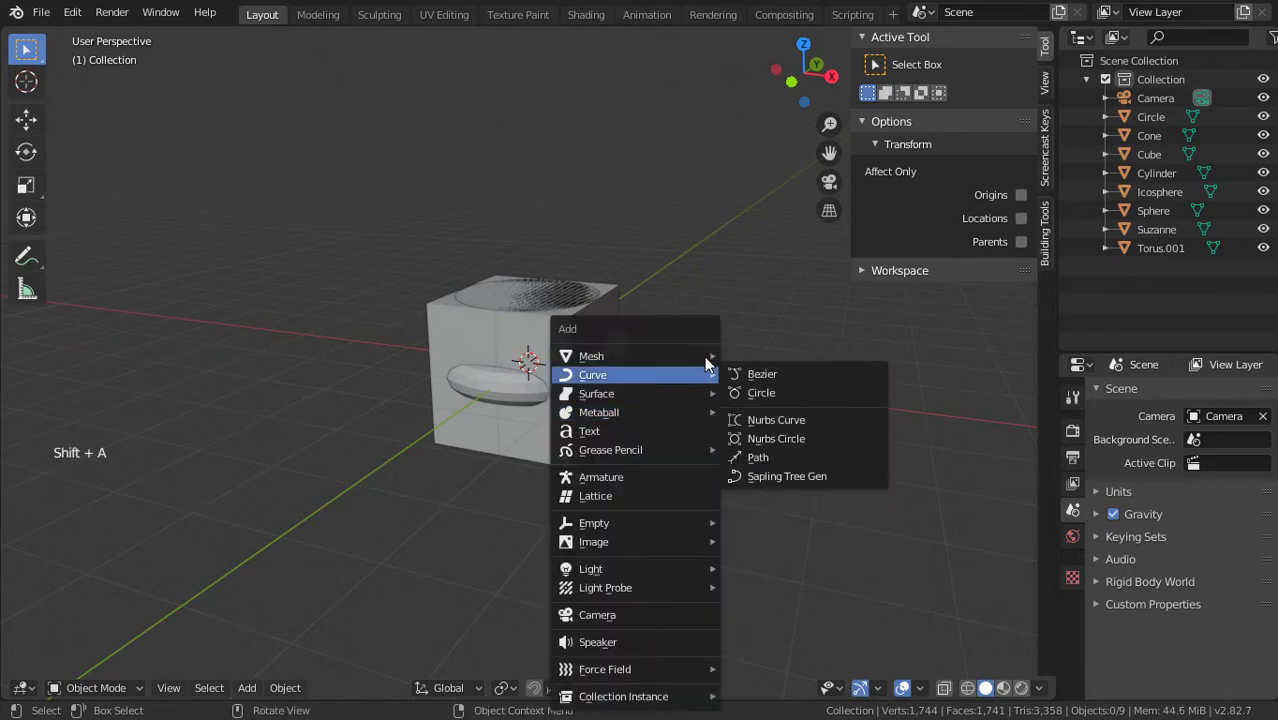
mouse_move(690, 352)
click(735, 355)
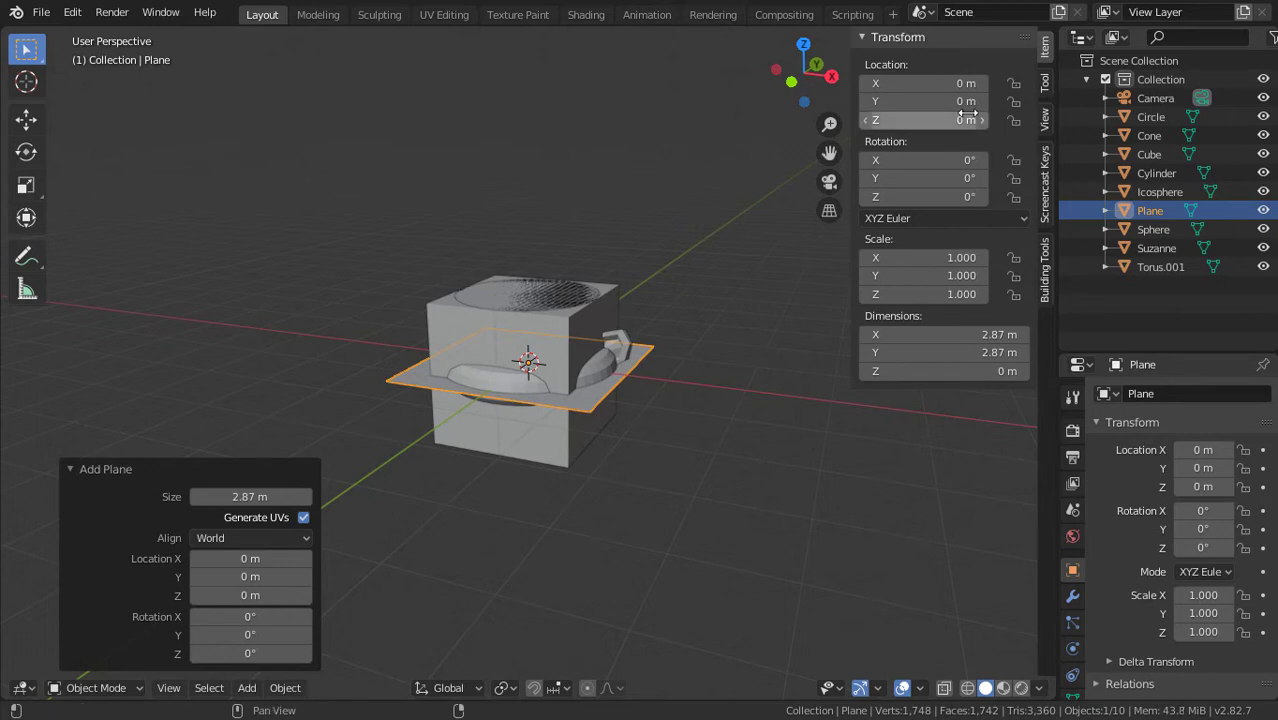
key(n)
key(n)
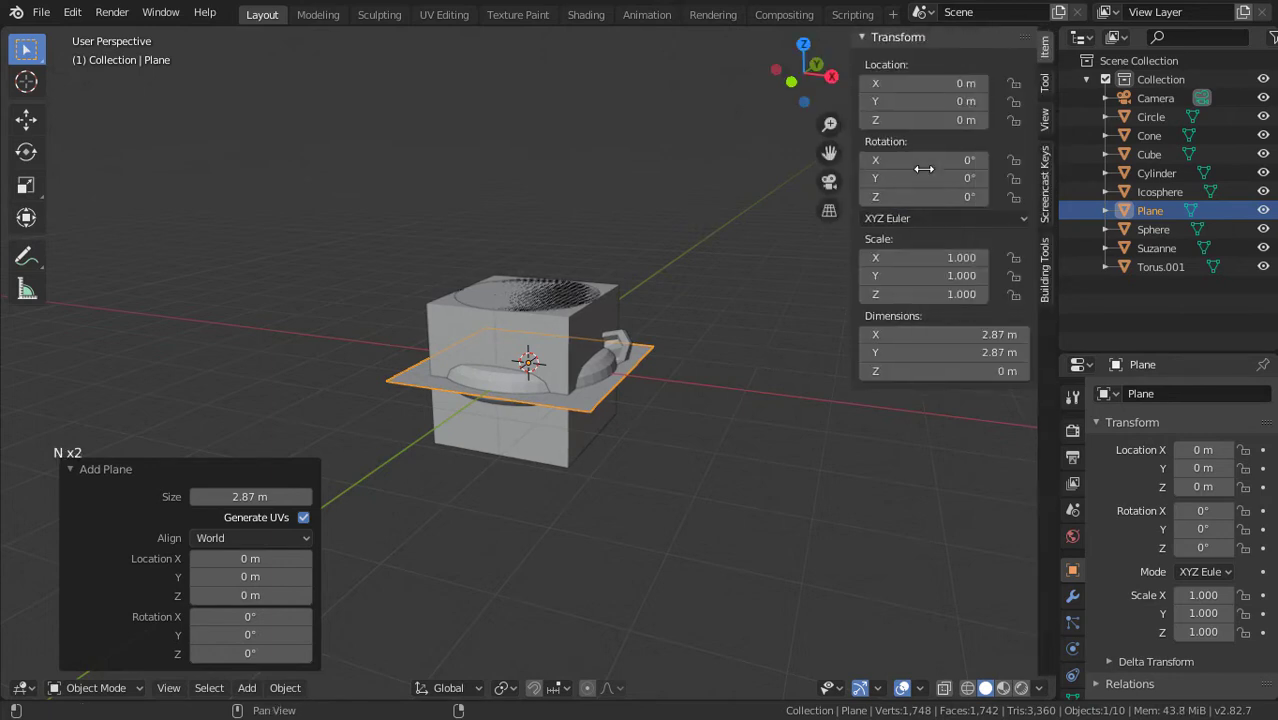
key(n)
key(n)
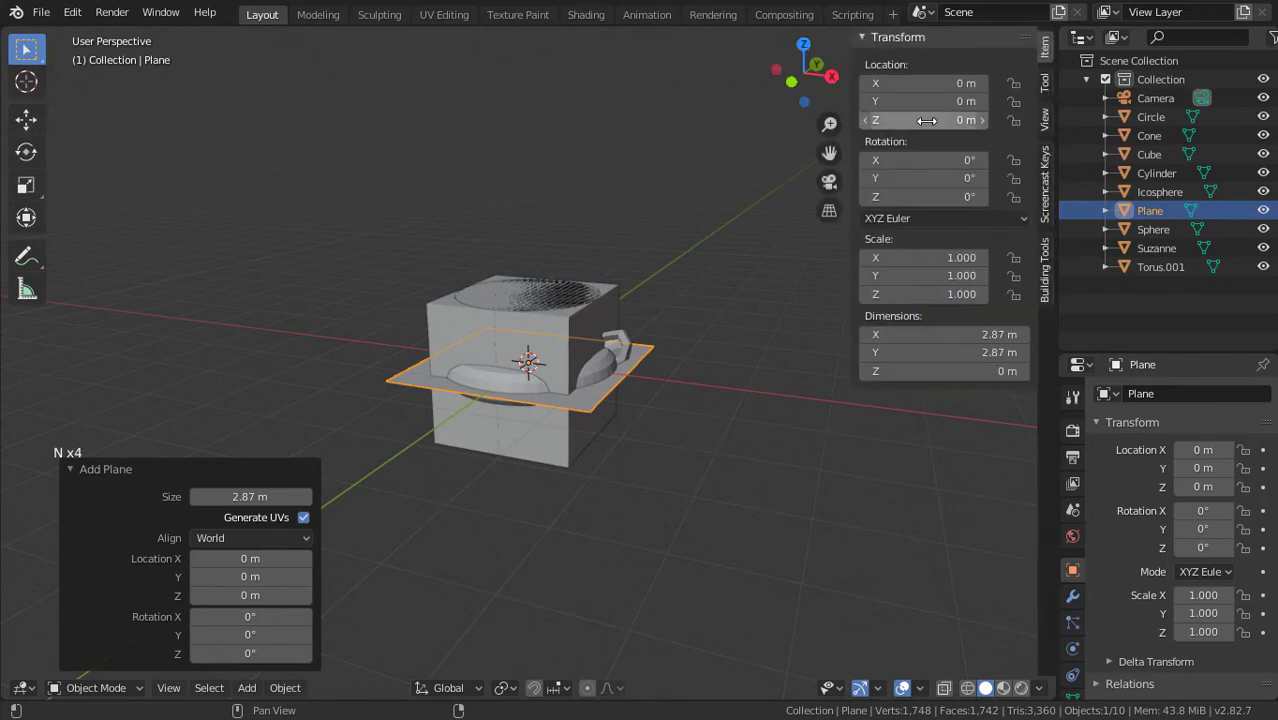
- Set the plane's Z location to -1 m
click(628, 365)
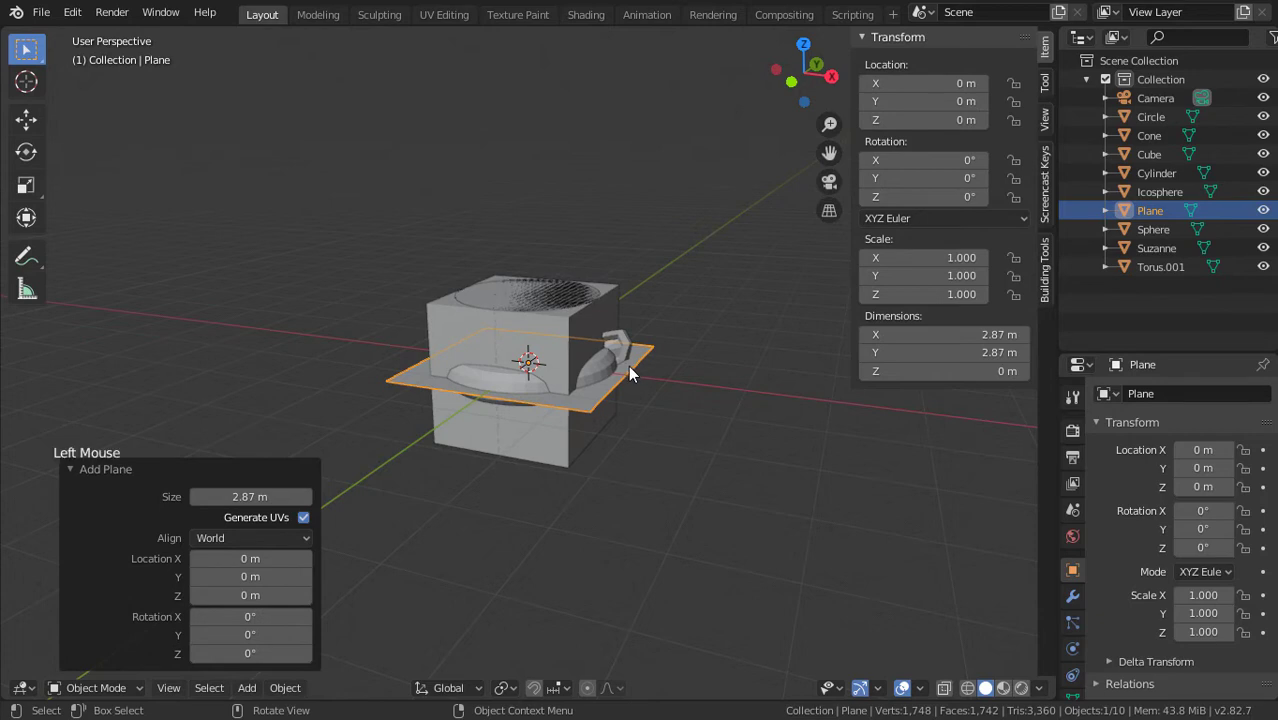
double_click(901, 120)
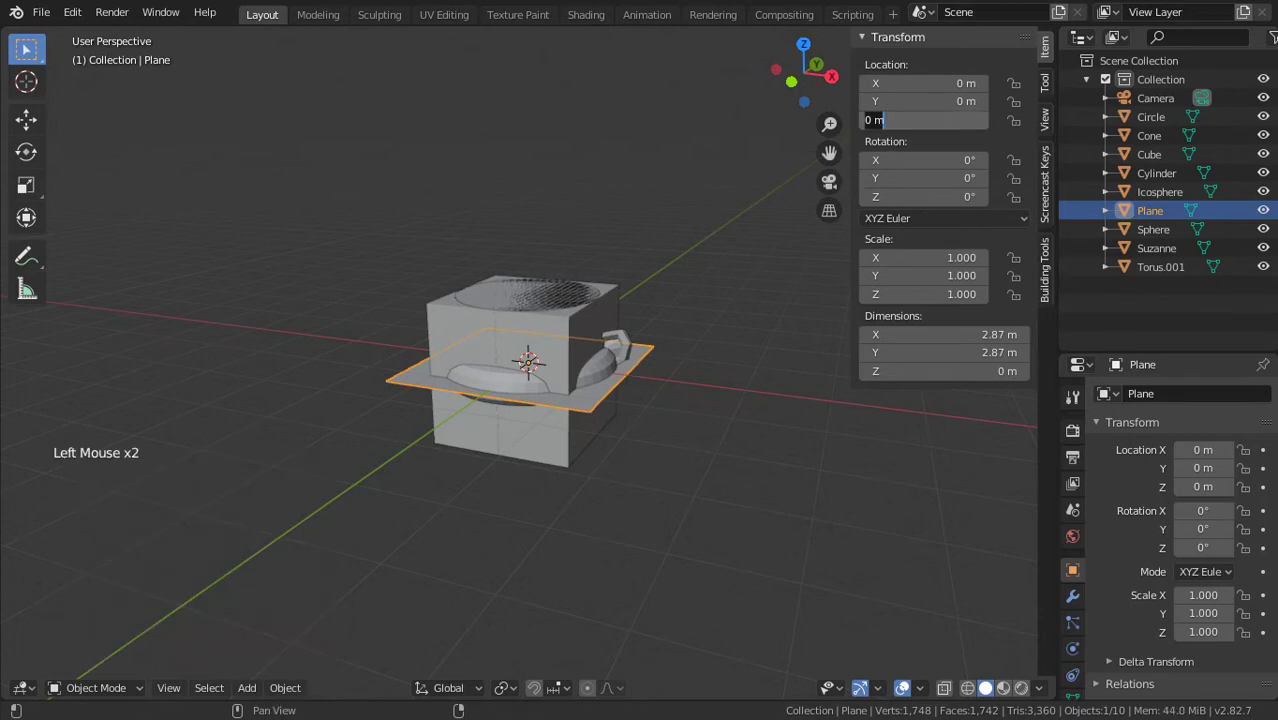
key(BackSpace)
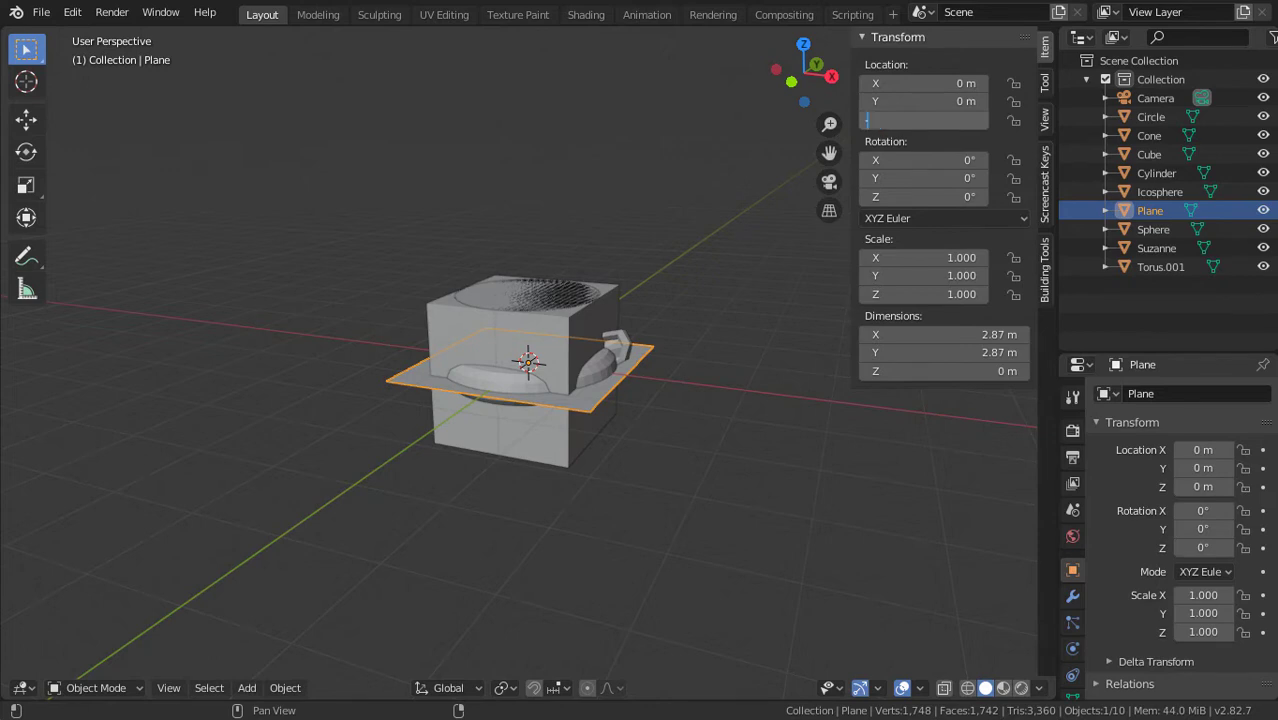
text(-1)
key(Return)
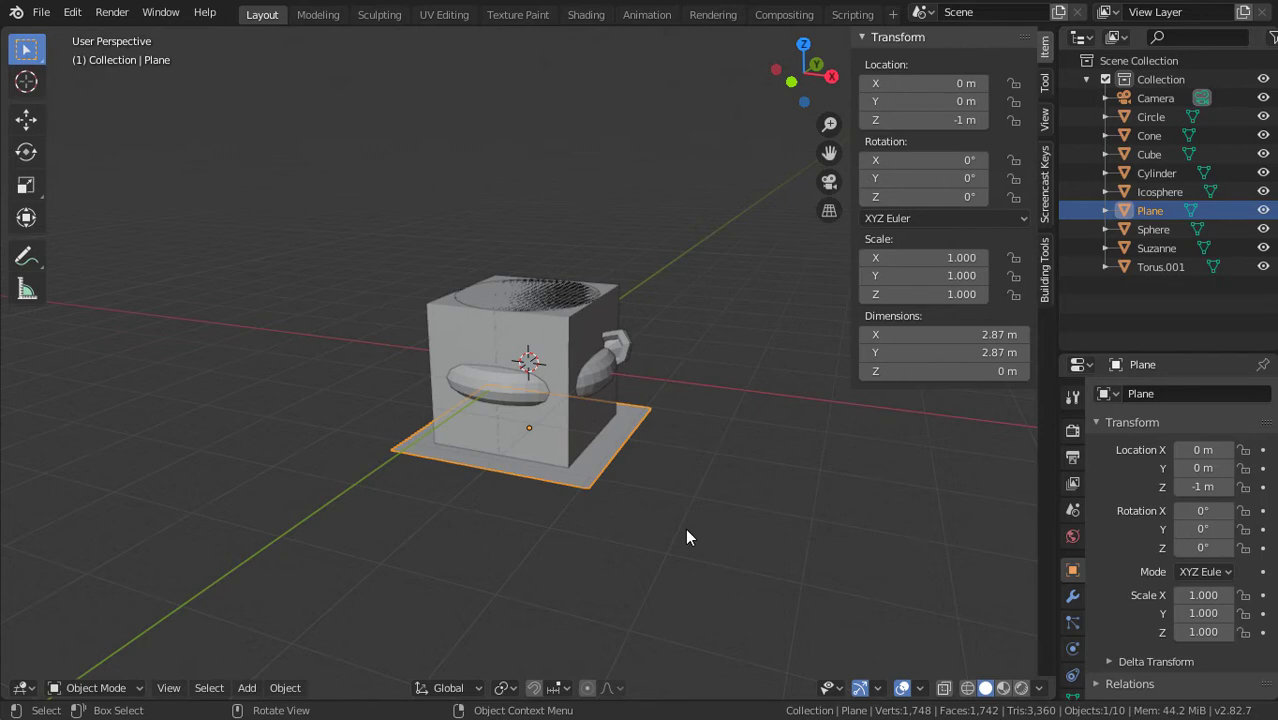
- Scale the plane up to about 11 in X and Y and about 4.1 in Z
key(s)
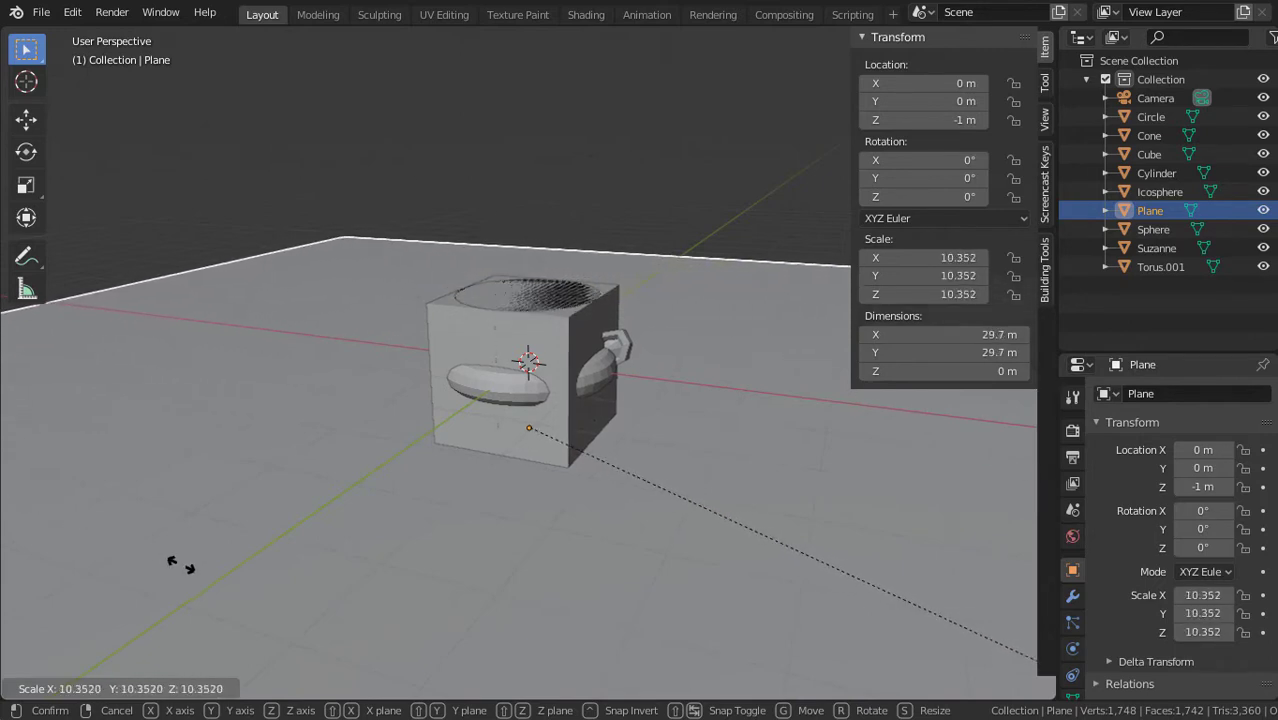
click(309, 597)
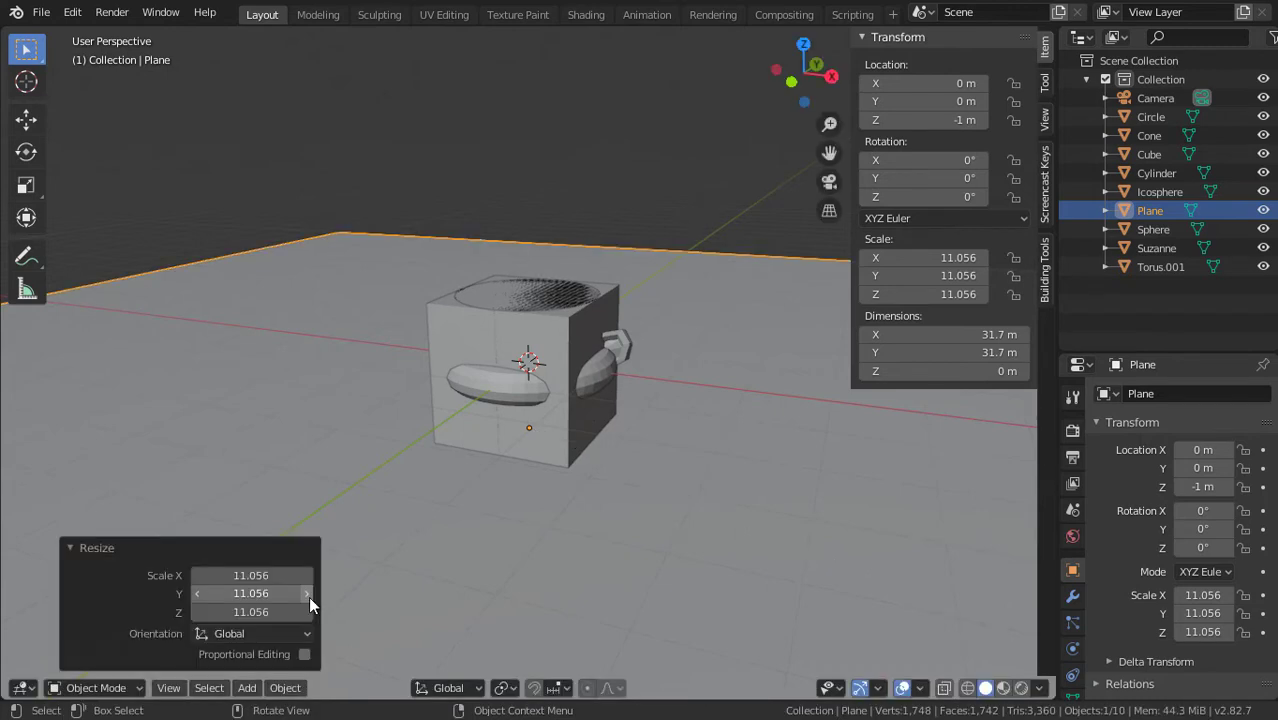
click(490, 600)
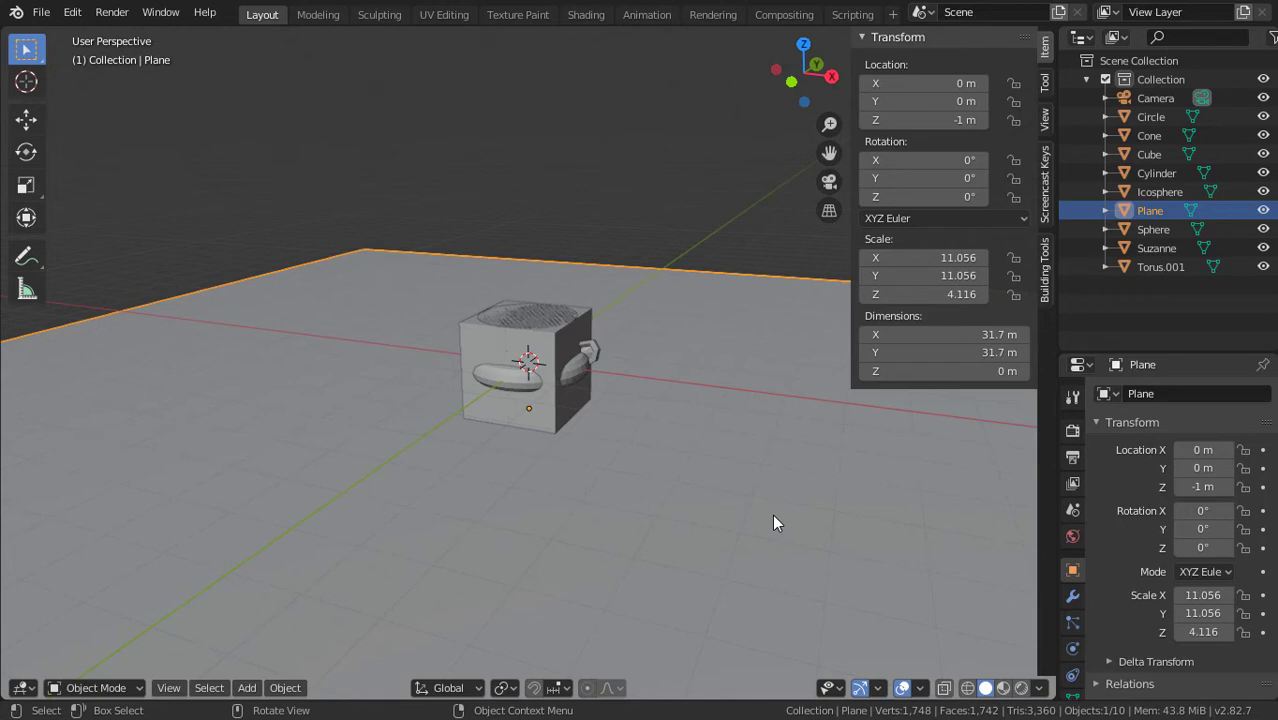
- Set the plane's X and Y dimensions to 50 m each
click(974, 337)
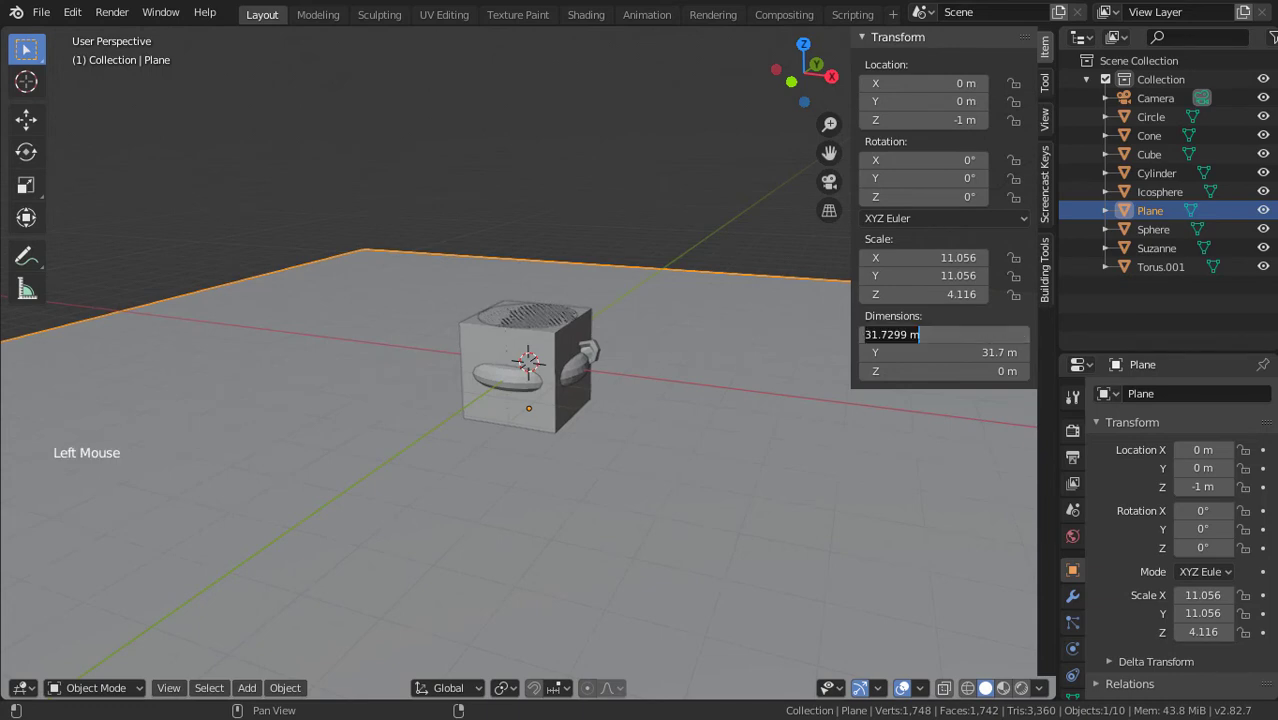
text(50)
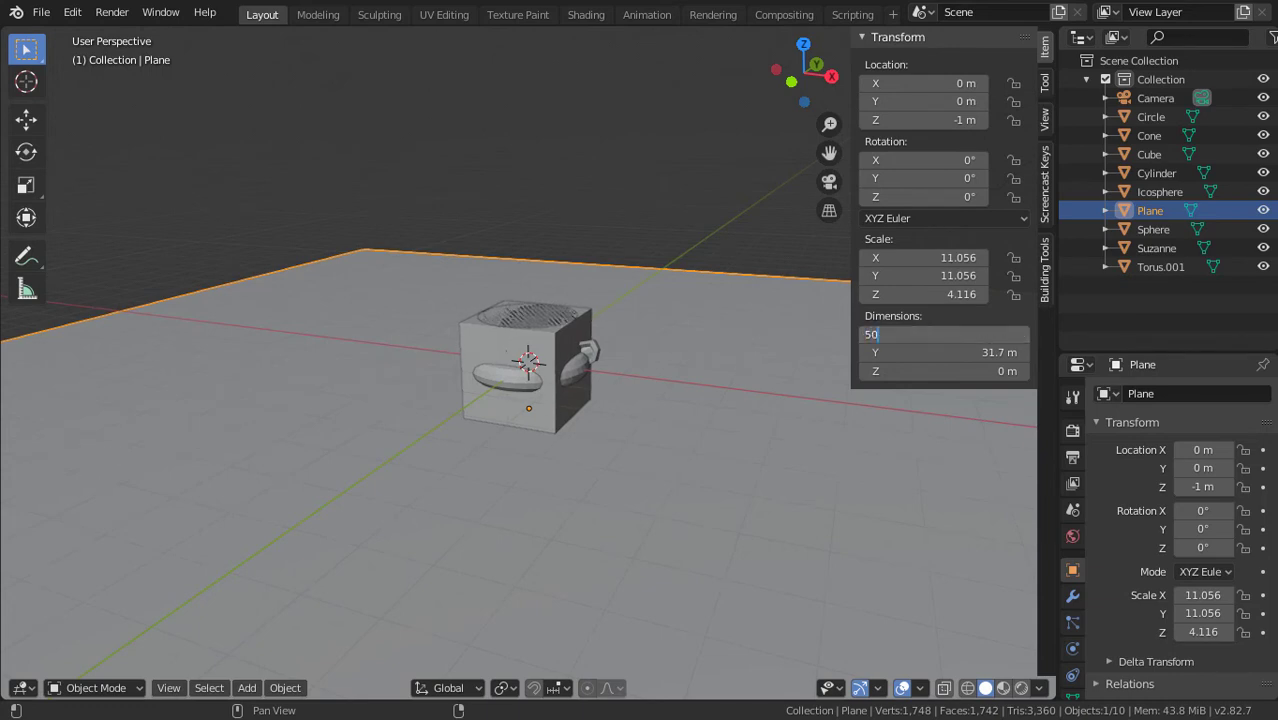
key(Tab)
text(50)
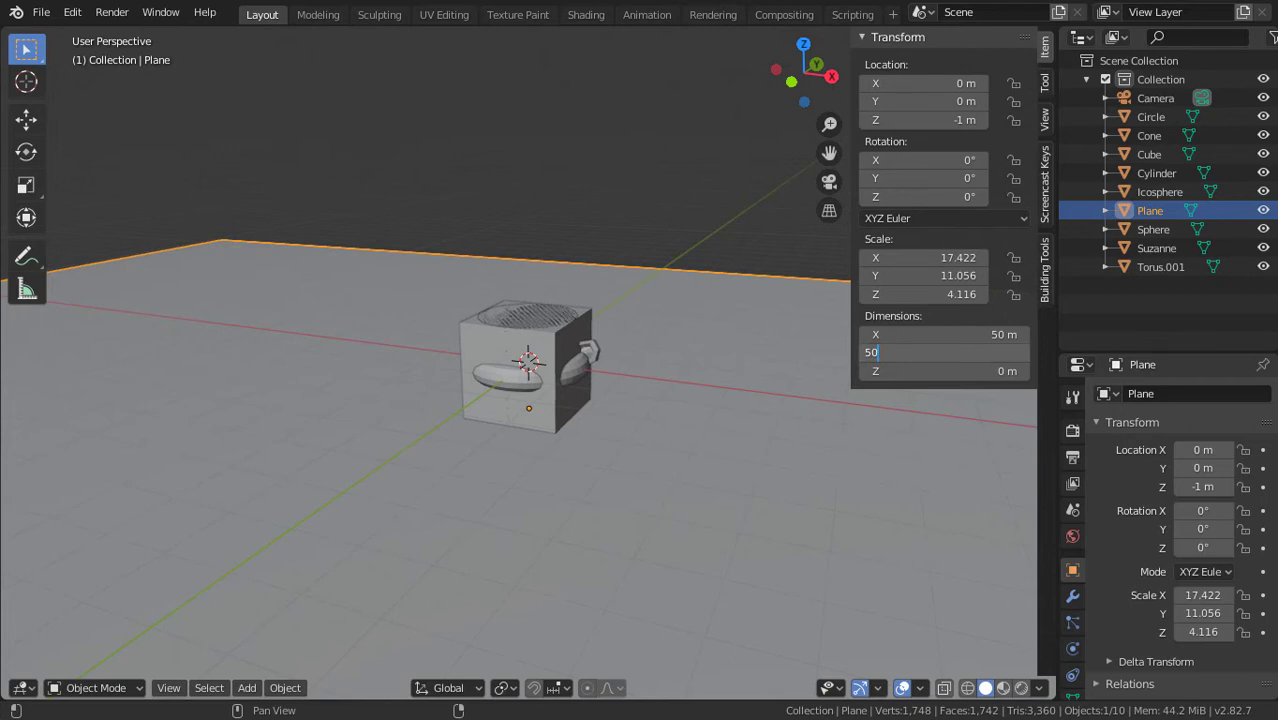
key(Return)
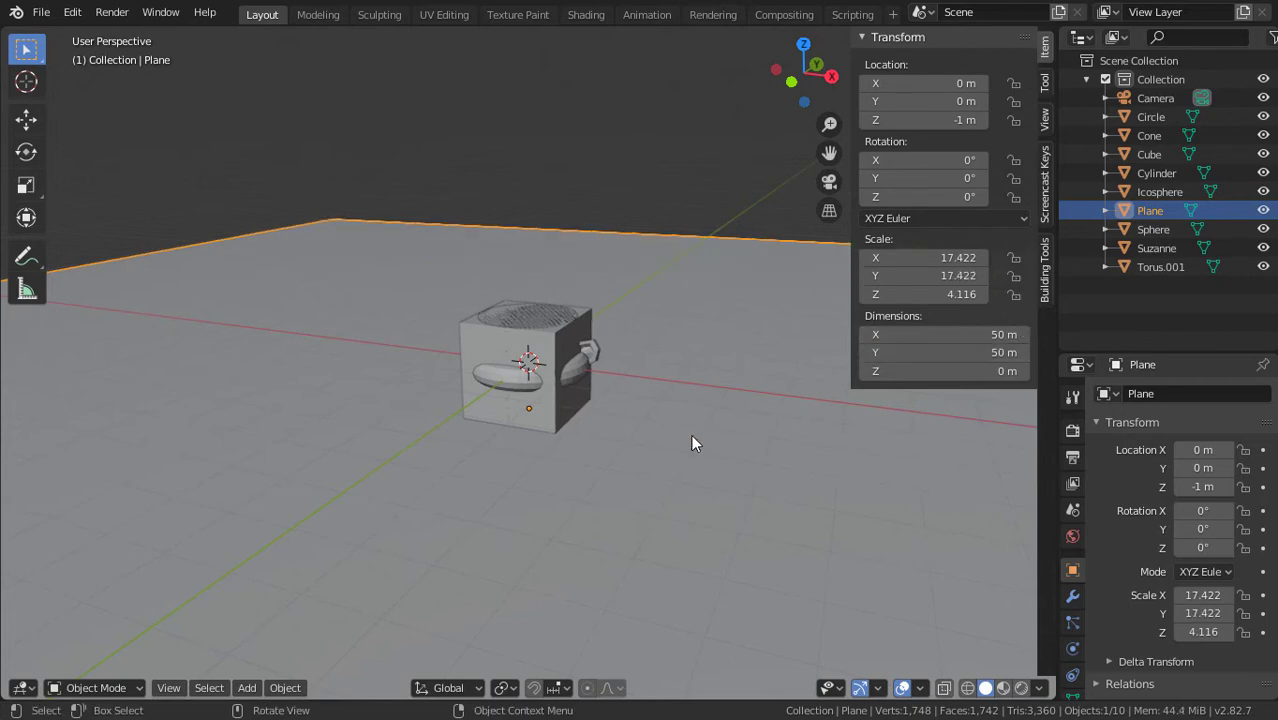
- Select the cube and set its Y location to 5 m
scroll(692, 437, down, 2)
scroll(694, 443, down, 5)
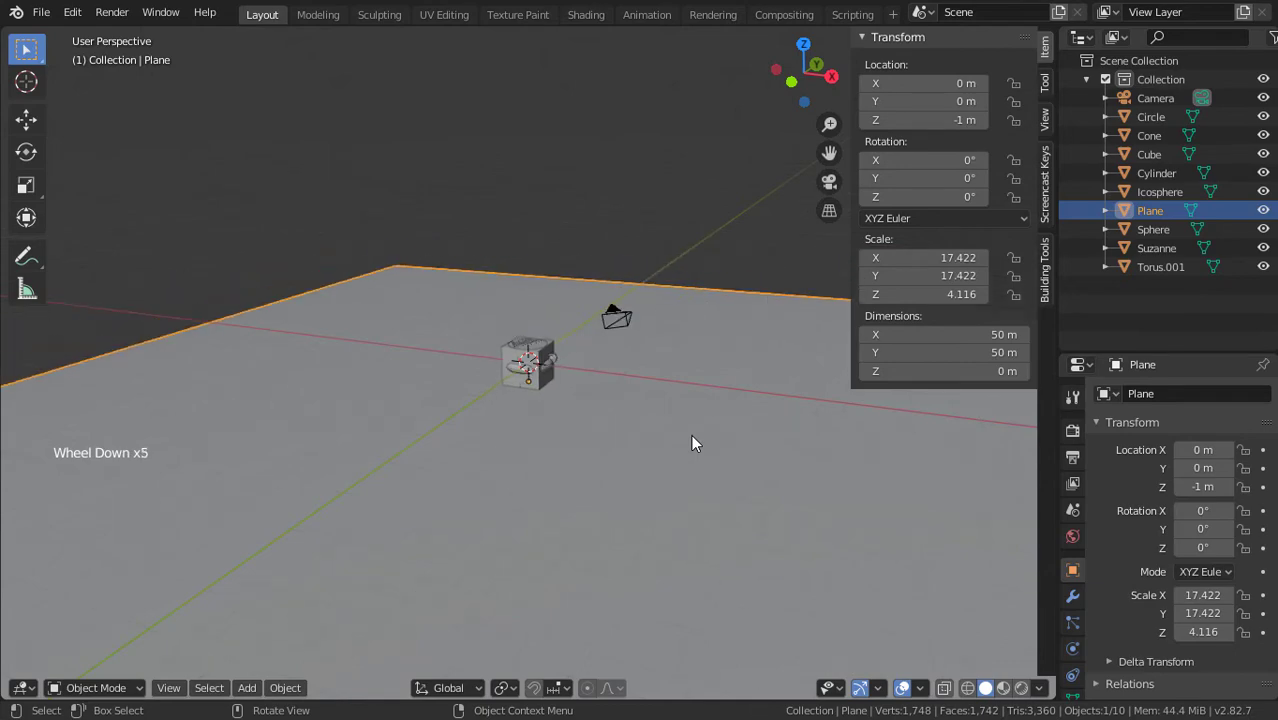
middle_drag(613, 422, 779, 401)
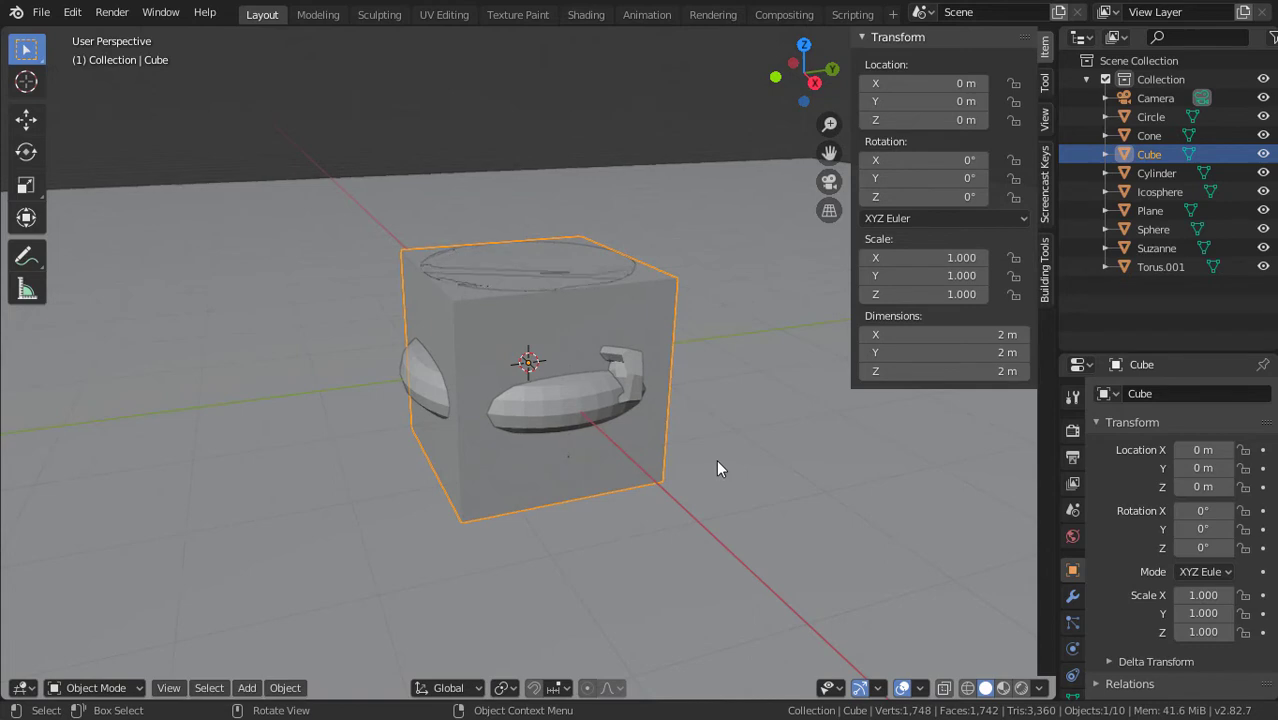
scroll(716, 460, down, 2)
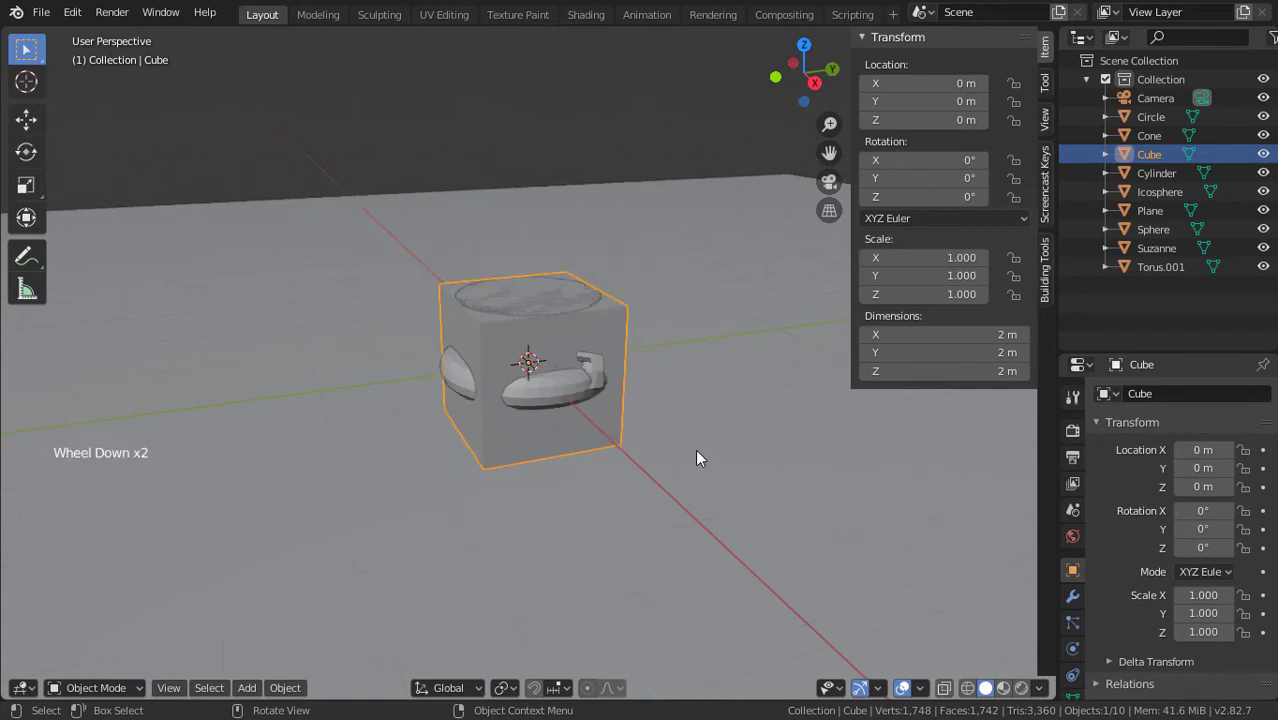
click(497, 432)
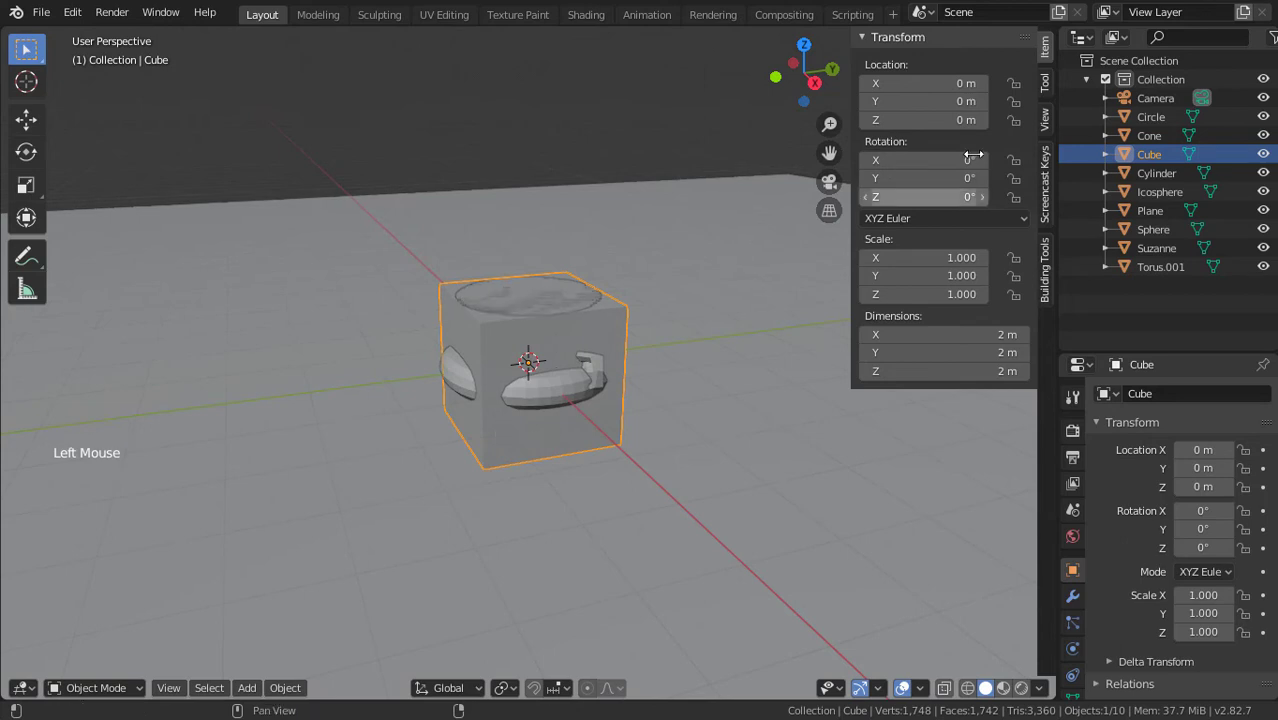
click(941, 101)
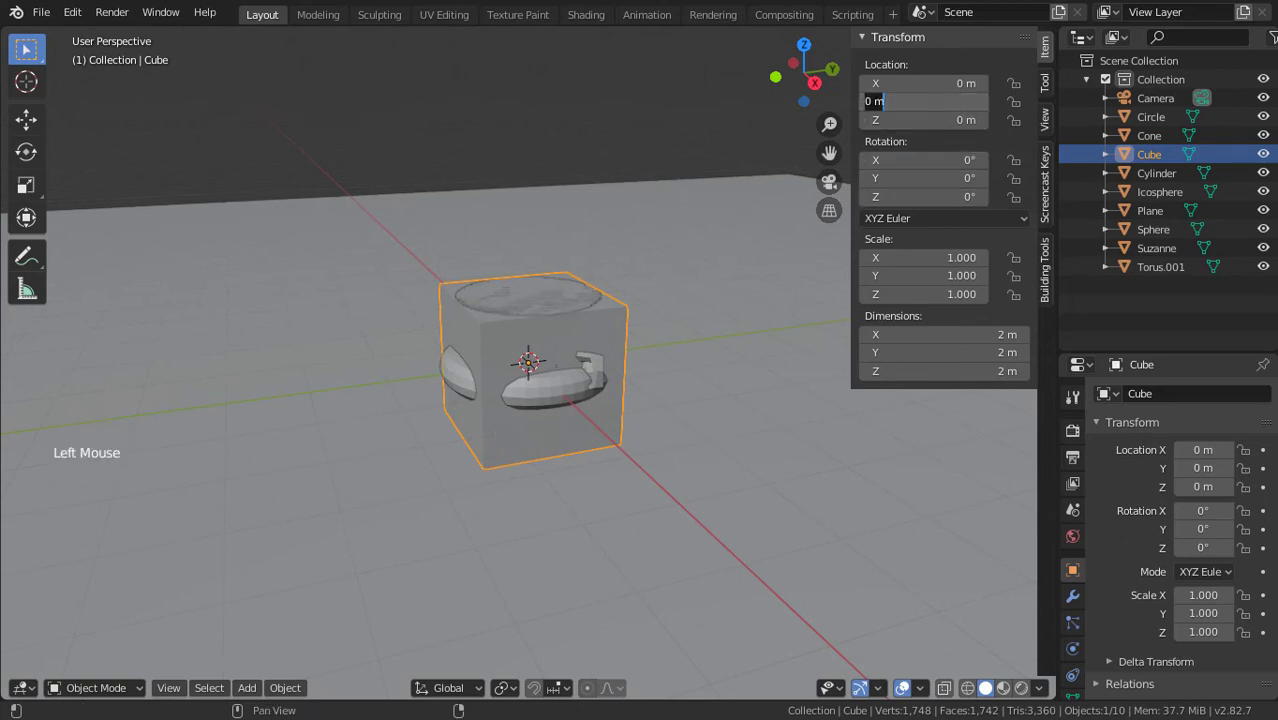
text(5)
key(Return)
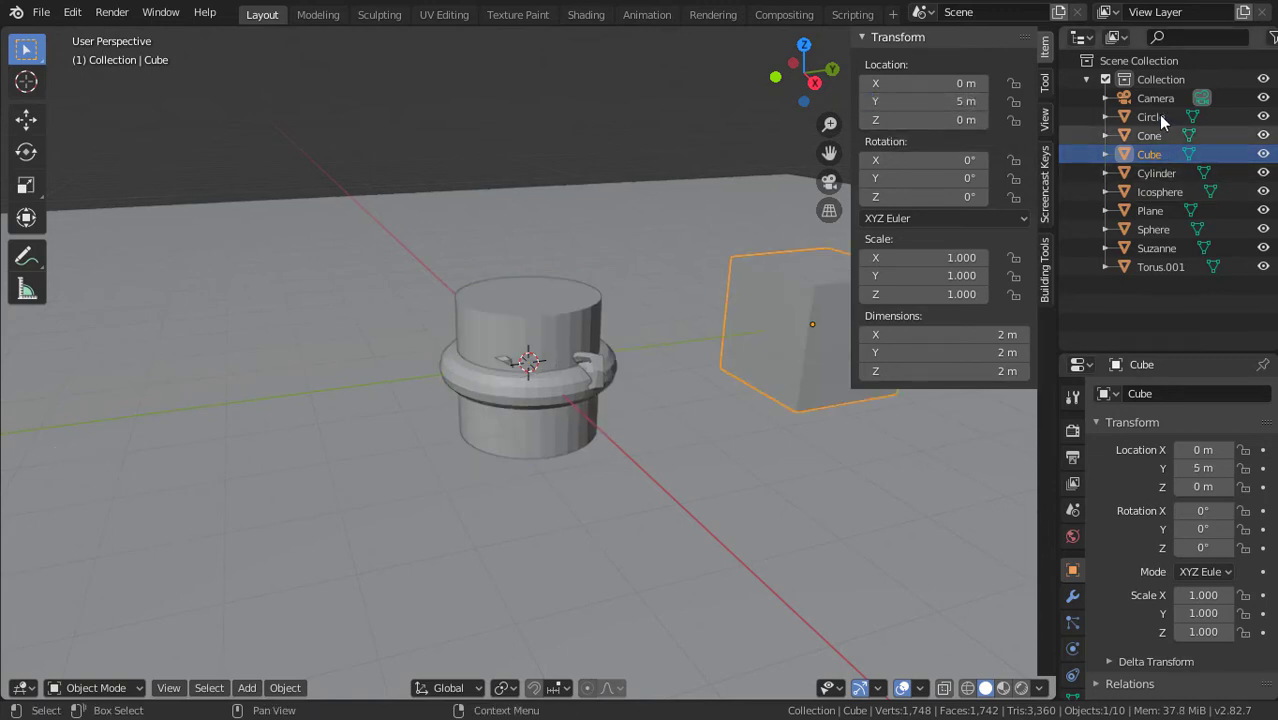
- Select the UV sphere and set its Y location to -5 m
click(1156, 230)
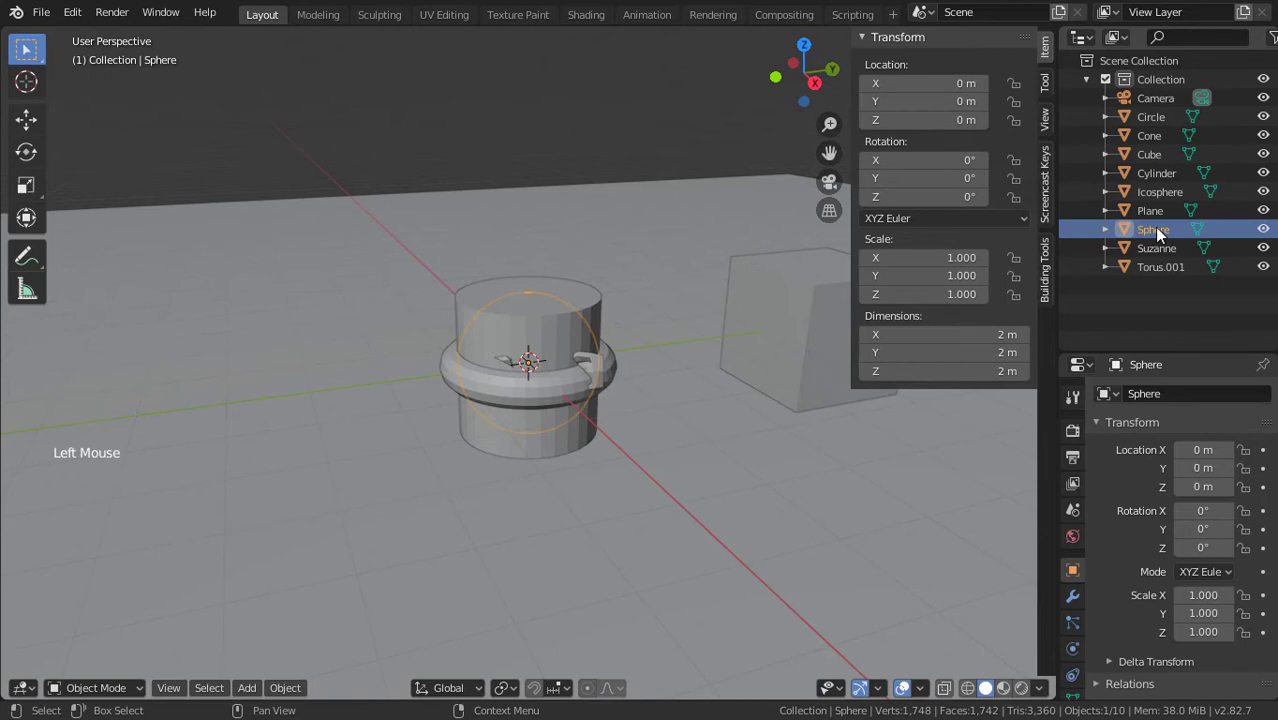
double_click(922, 101)
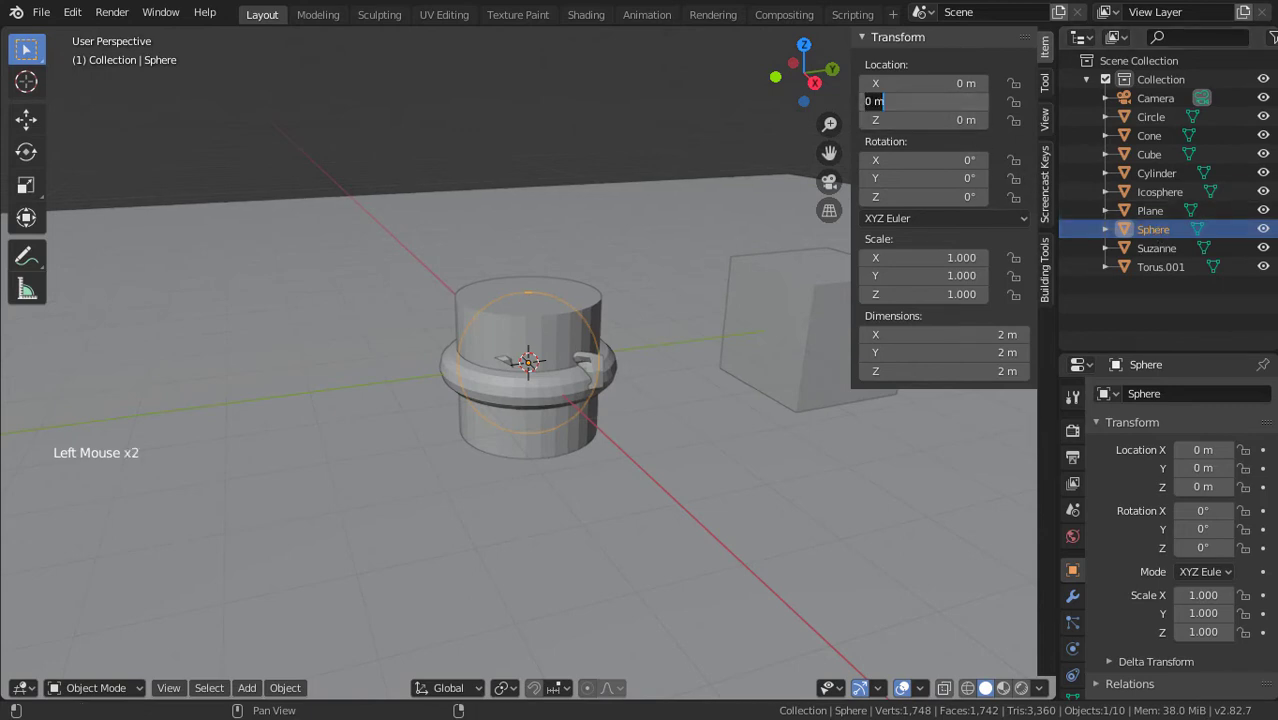
text(-5)
key(Return)
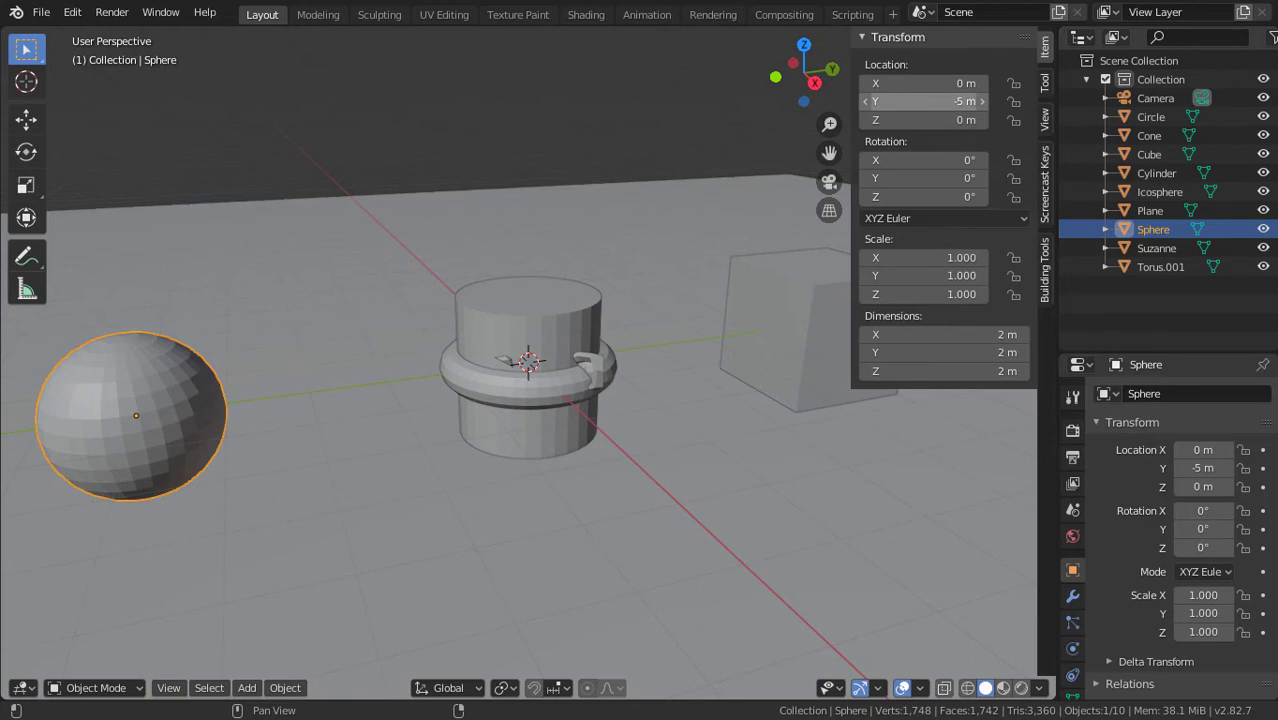
- Select the cylinder and set its X location to 5 m
click(568, 314)
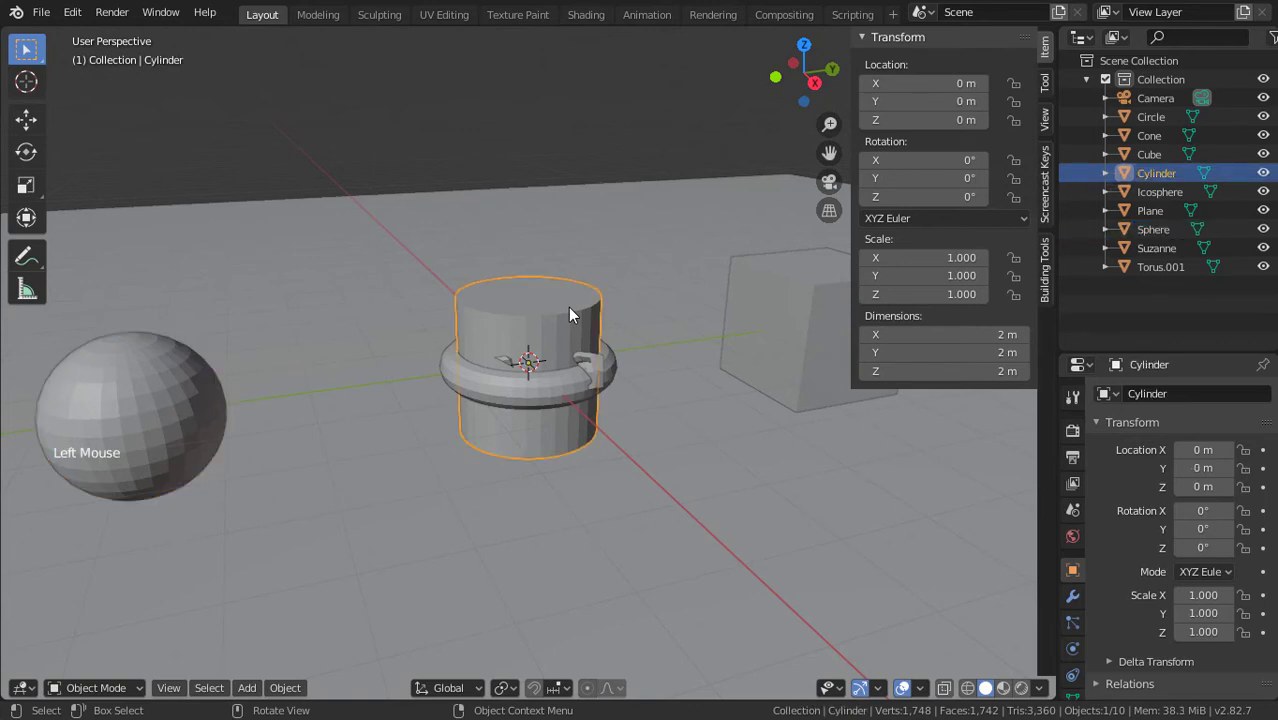
click(963, 84)
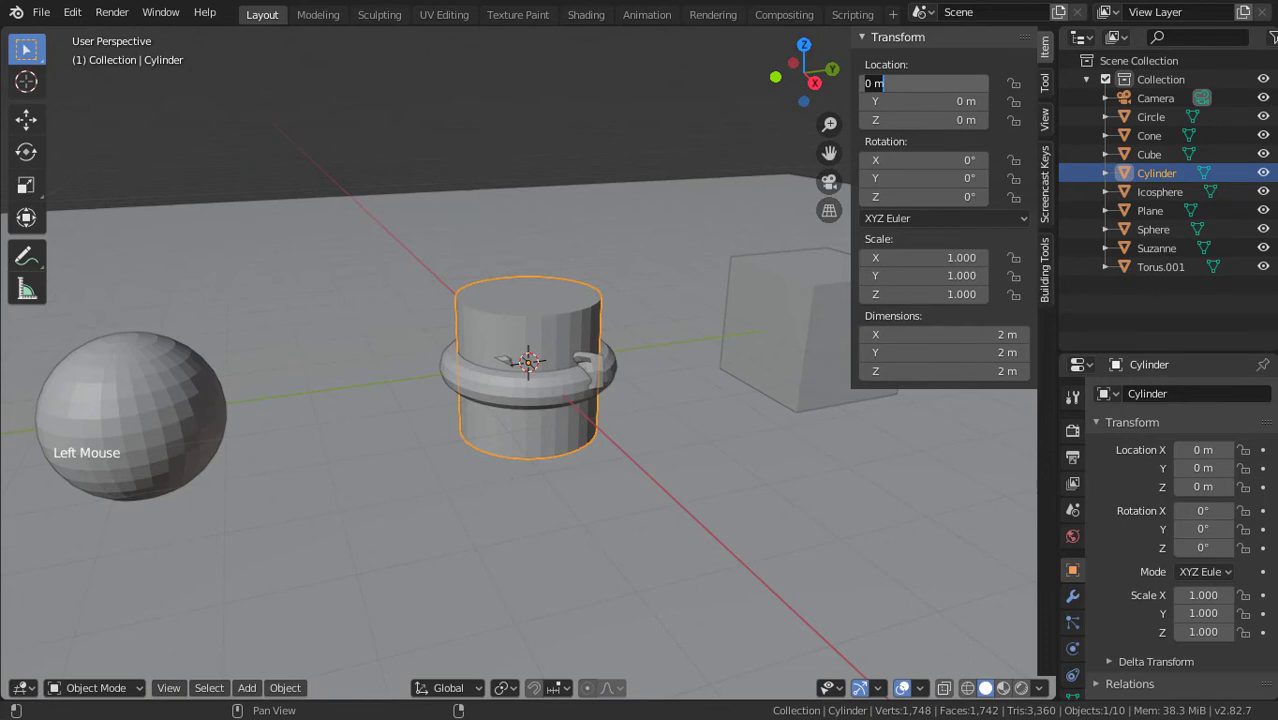
text(5)
key(Return)
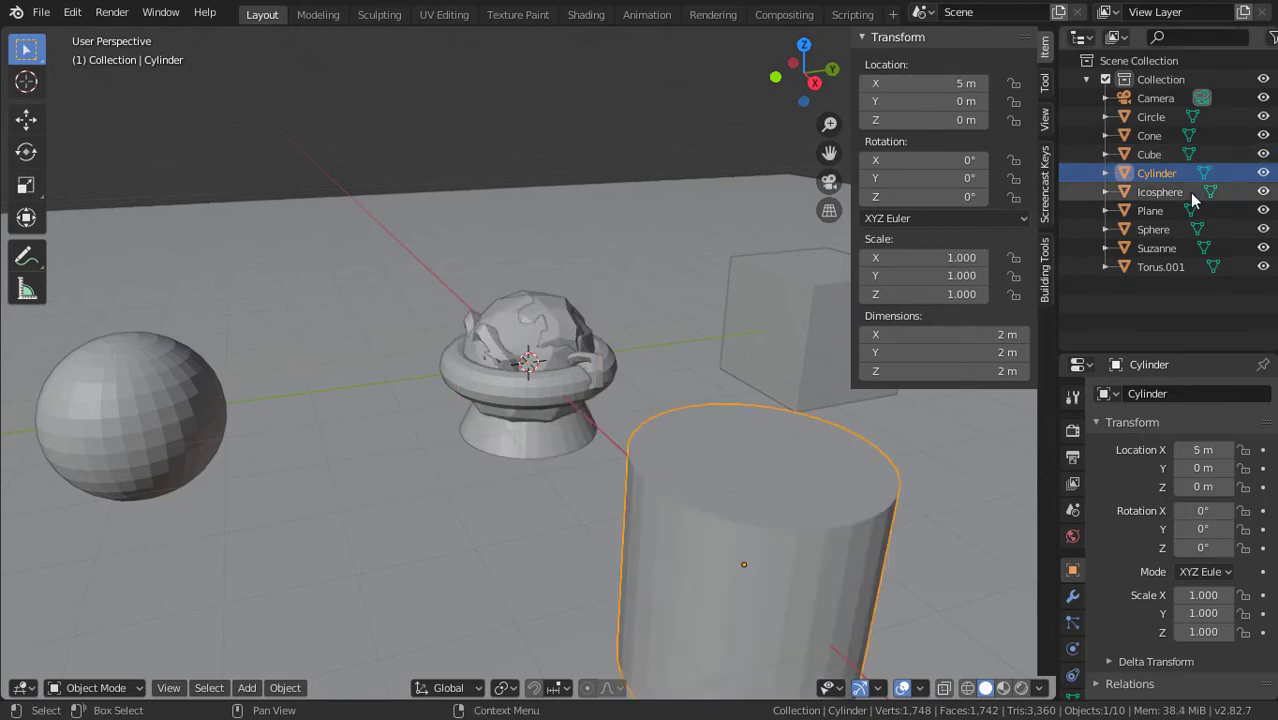
- Select the ico sphere and set its X location to -5 m
click(1160, 192)
click(940, 84)
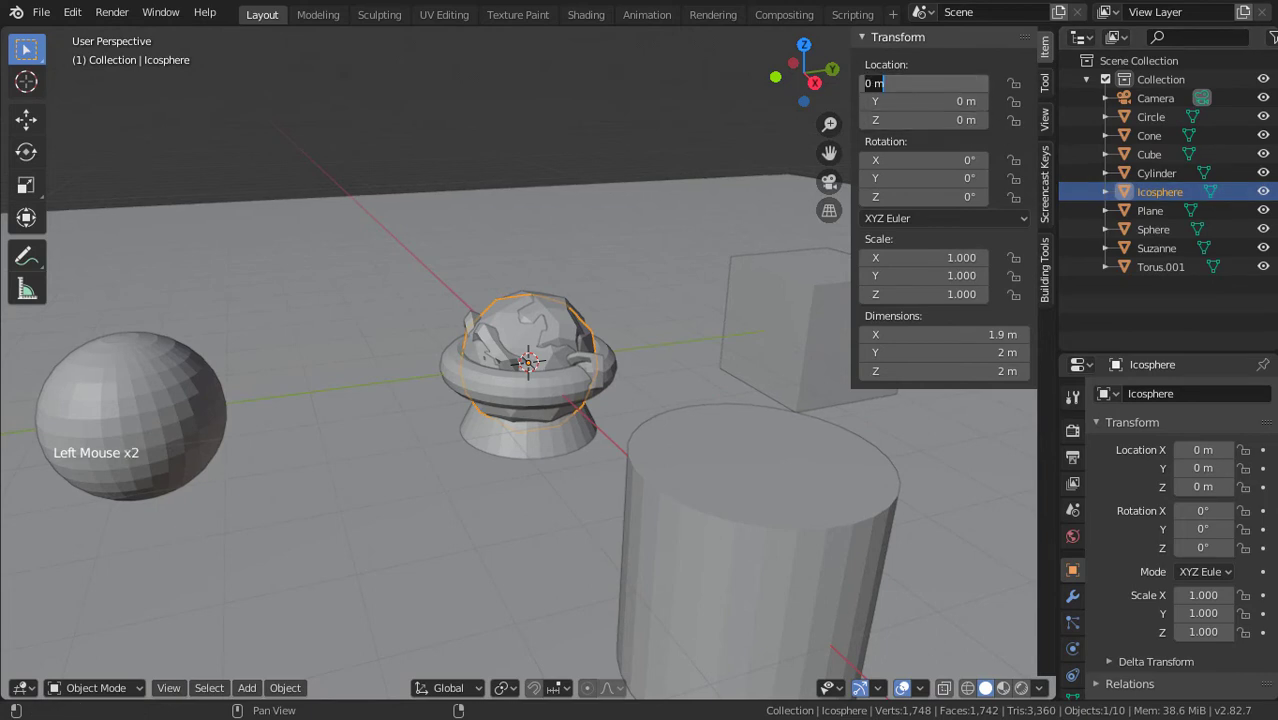
text(-5)
key(Return)
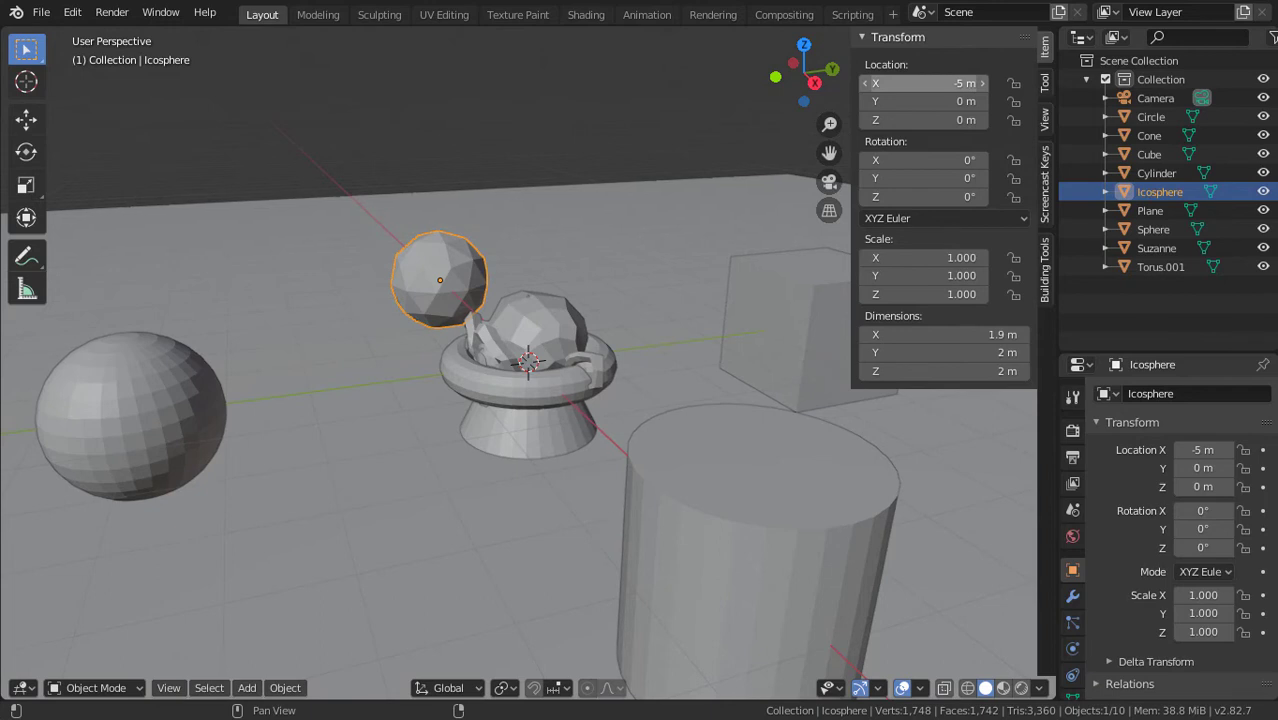
- Hide the Suzanne monkey mesh and set the torus's Z location to 5 m
click(1263, 248)
click(600, 370)
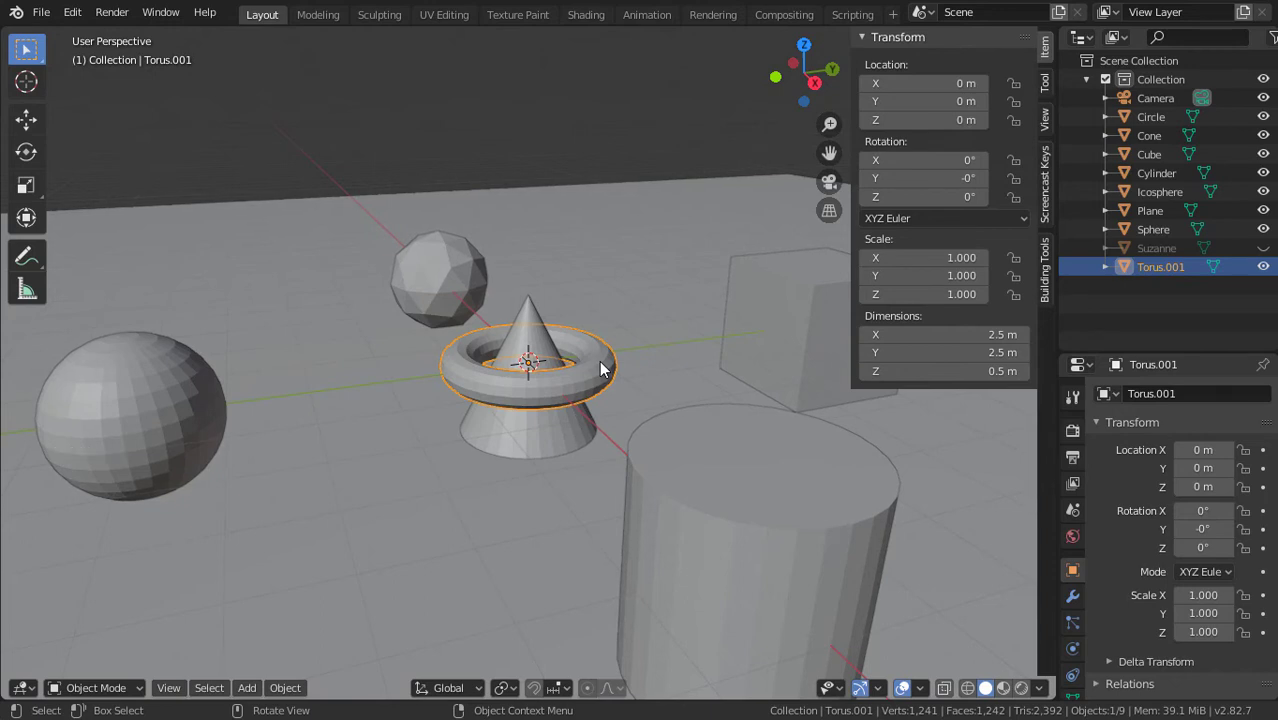
click(942, 120)
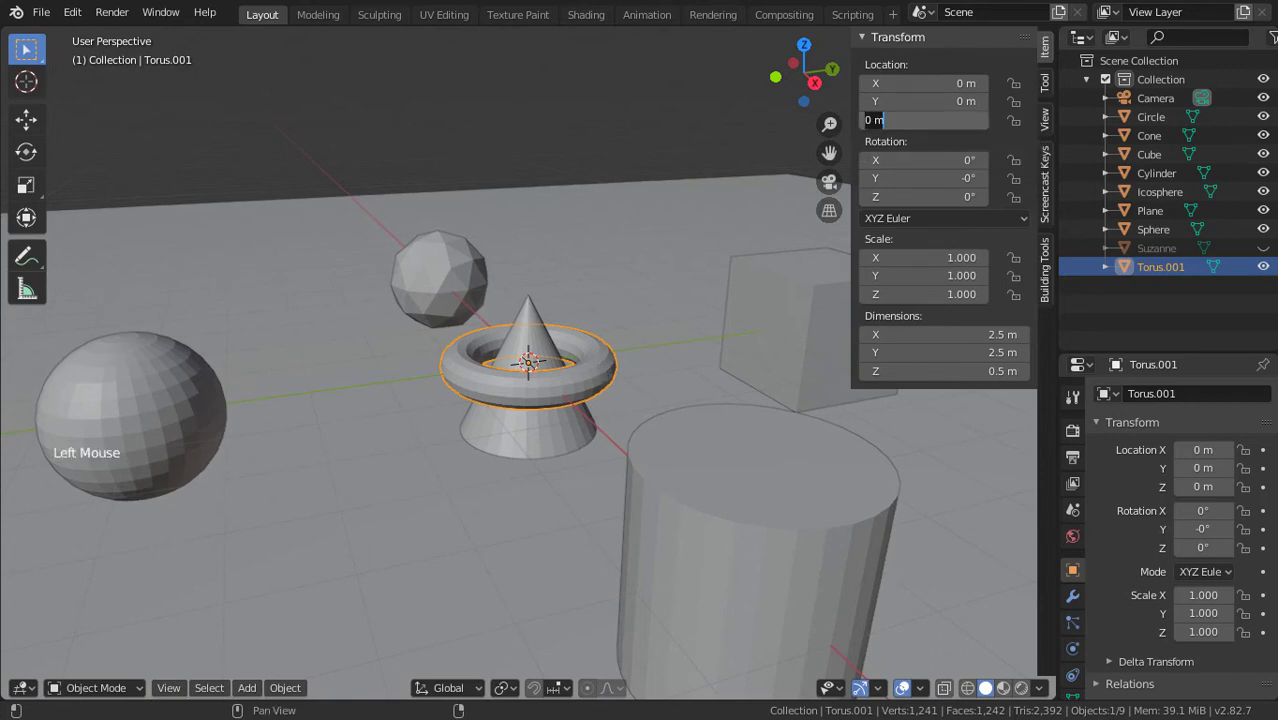
text(5)
key(Return)
scroll(635, 224, down, 4)
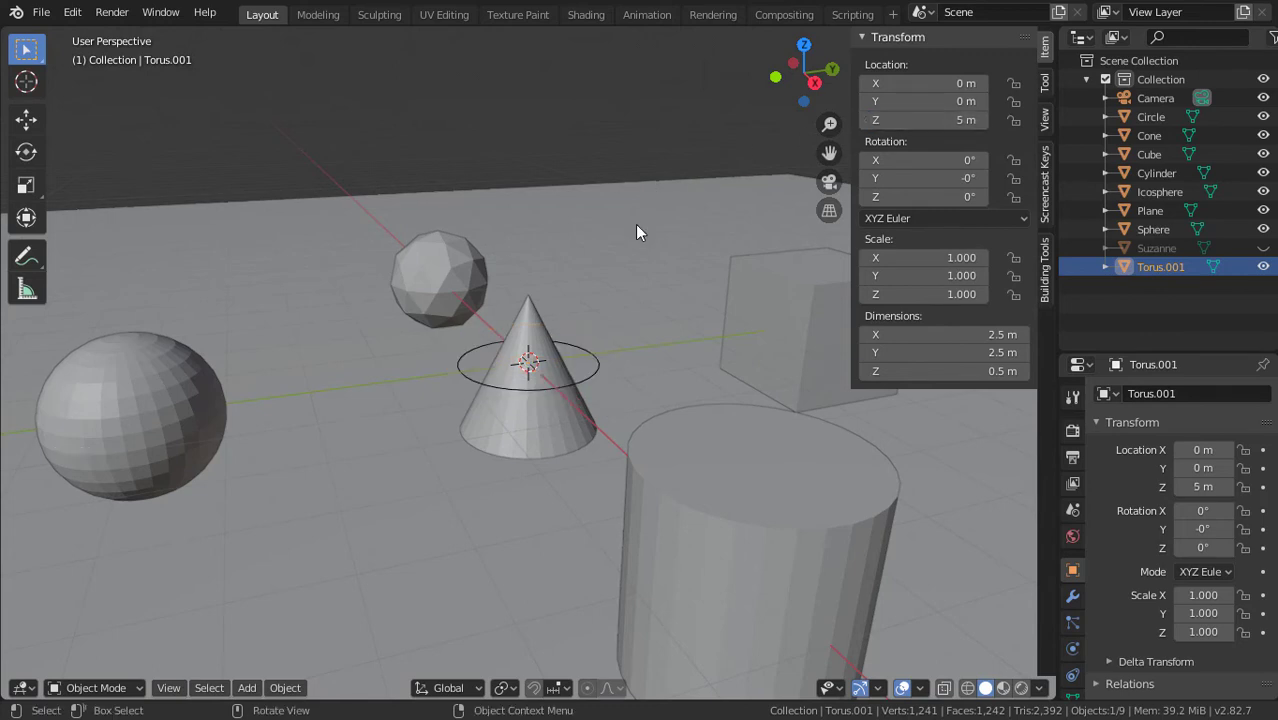
- Select the cone and set its Z location to 2.5 m
middle_drag(560, 262, 628, 251)
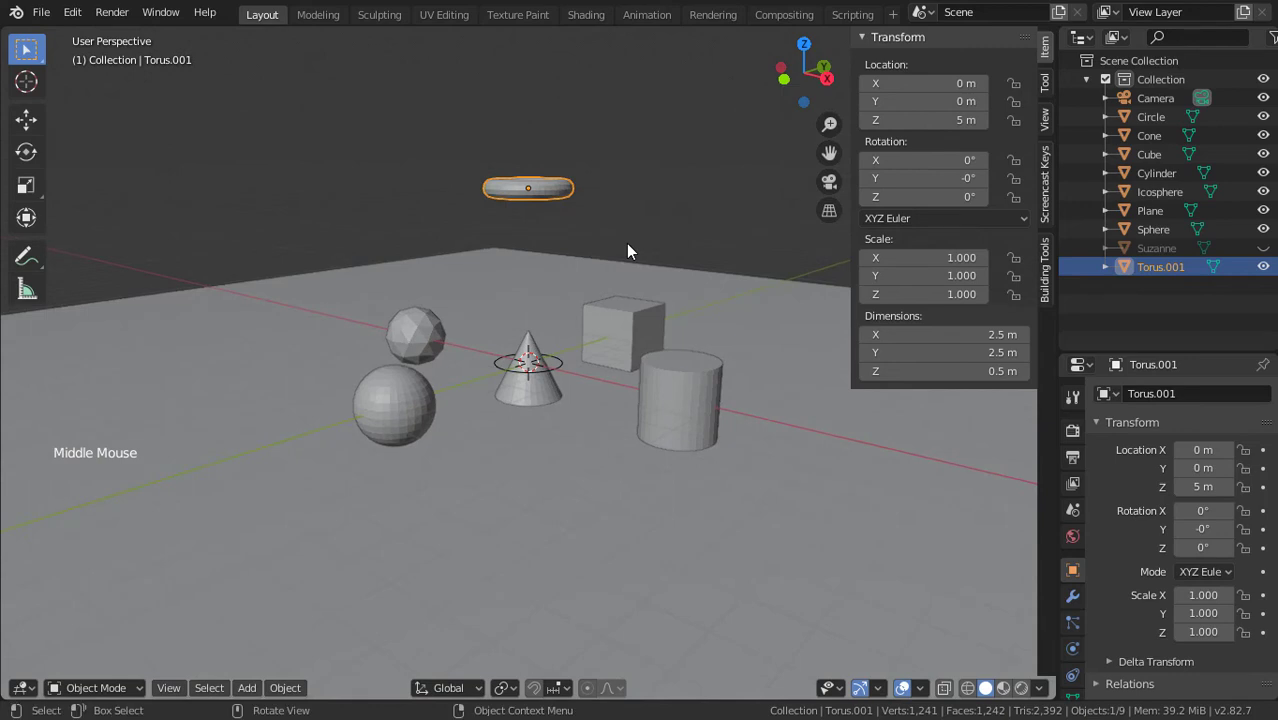
click(546, 388)
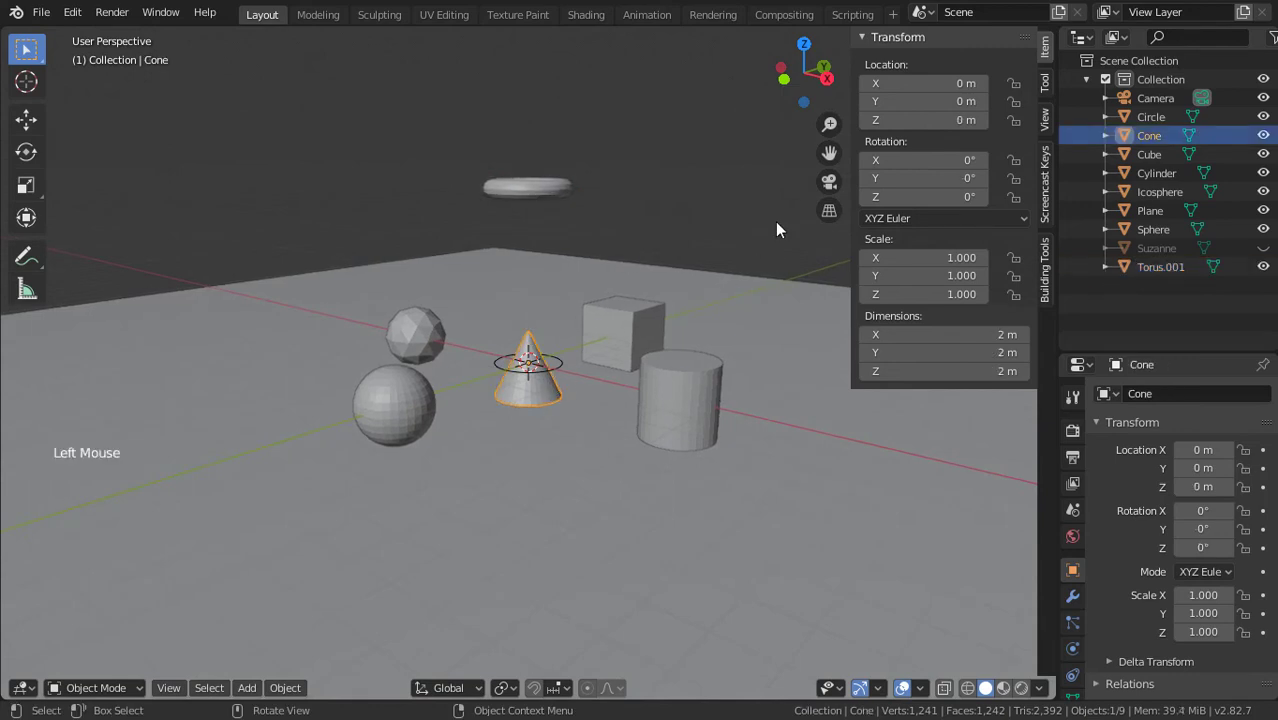
click(929, 119)
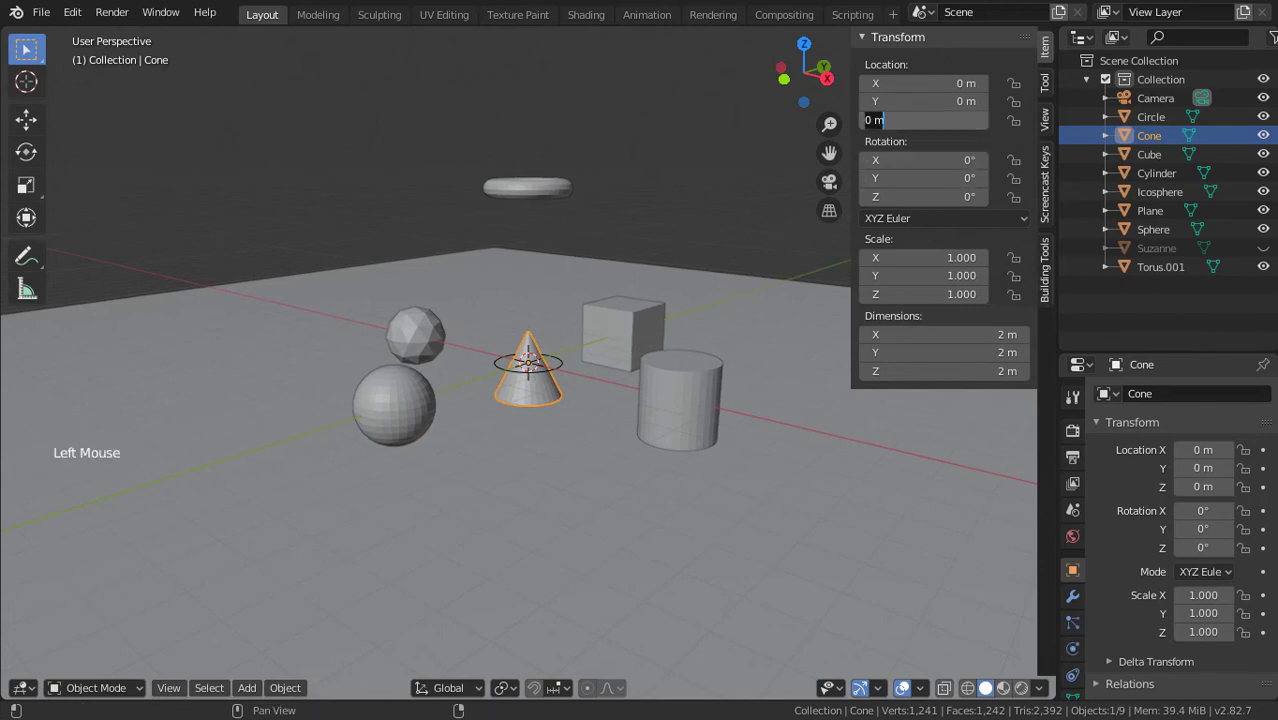
text(2.5)
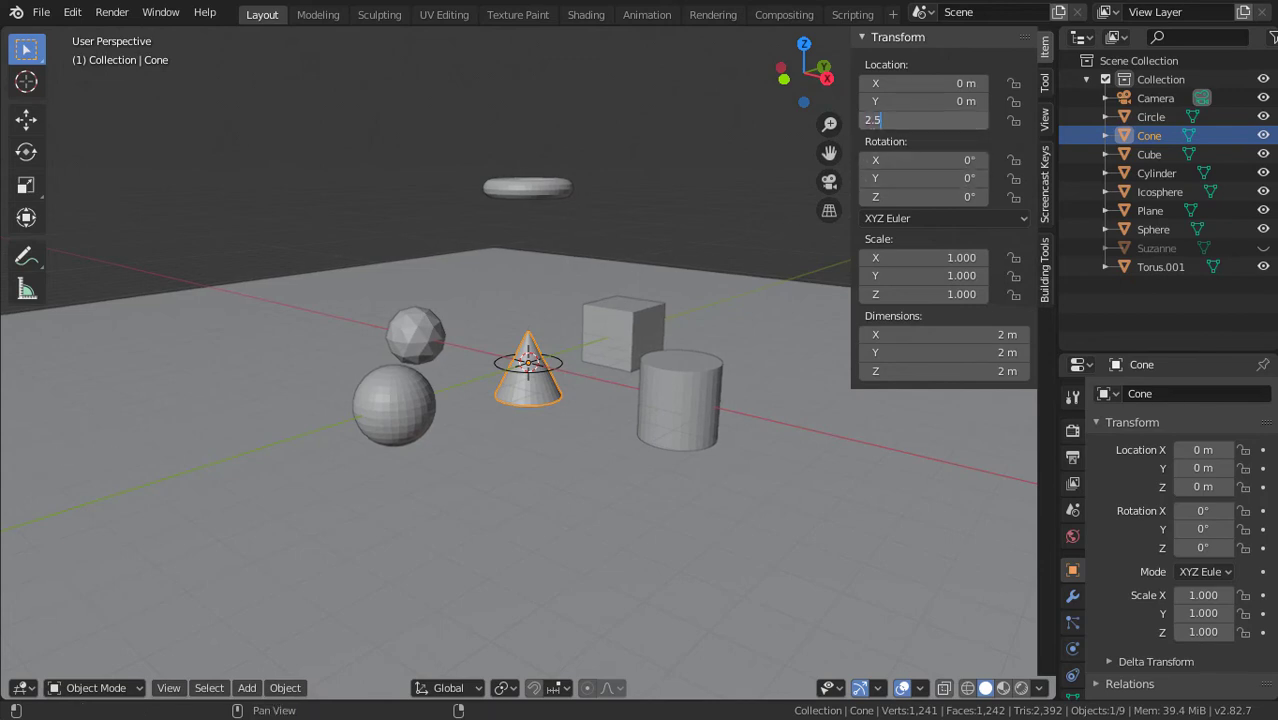
key(Return)
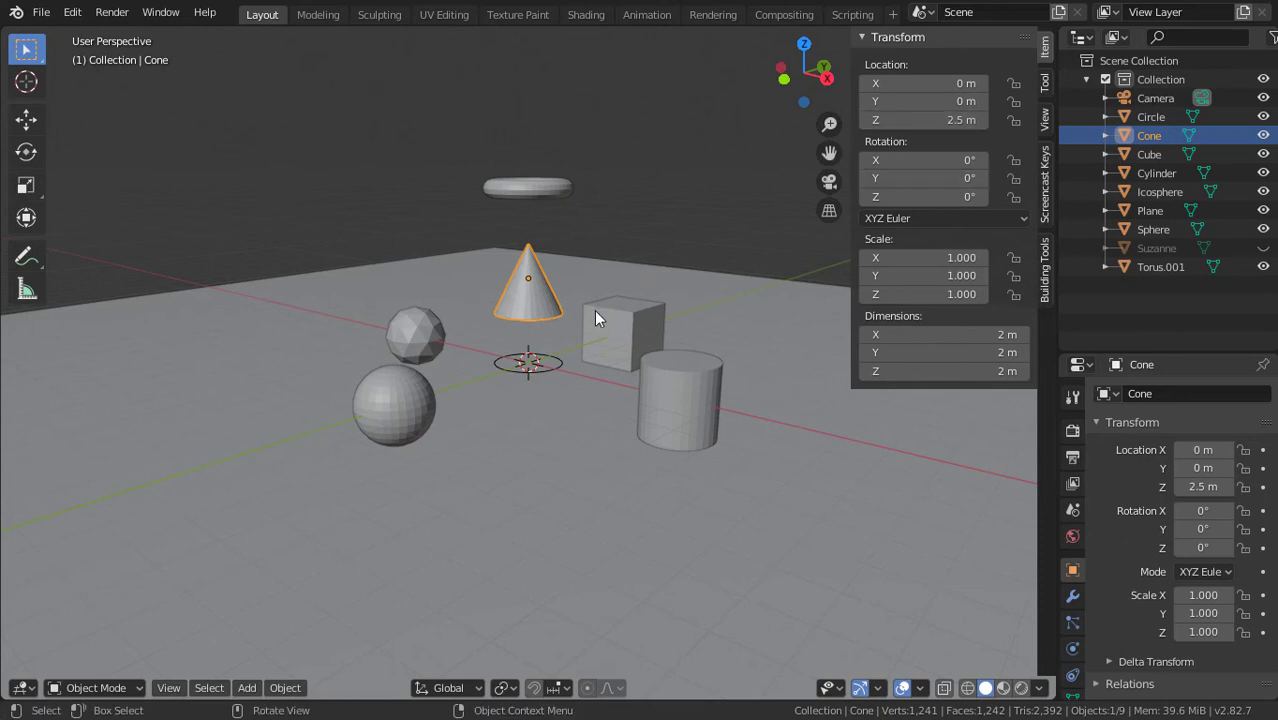
- Select the circle and set its Z location to 1 m
middle_drag(454, 216, 454, 206)
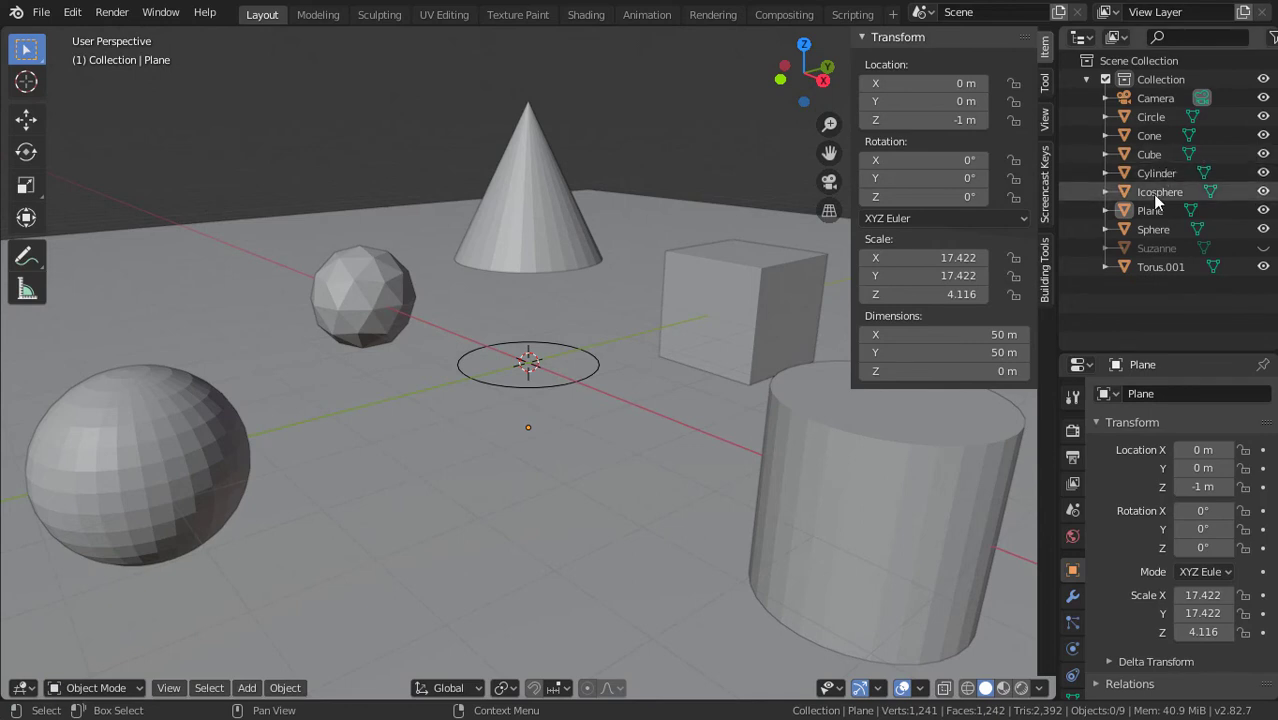
click(1162, 118)
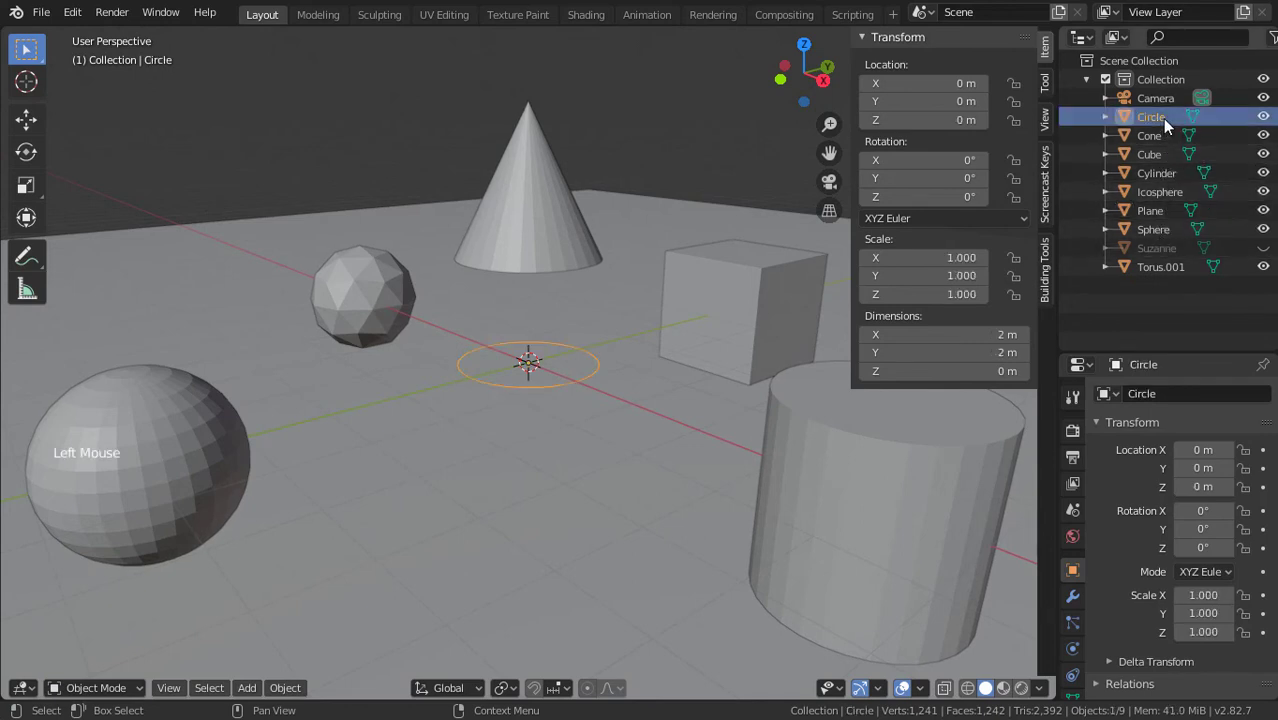
double_click(931, 120)
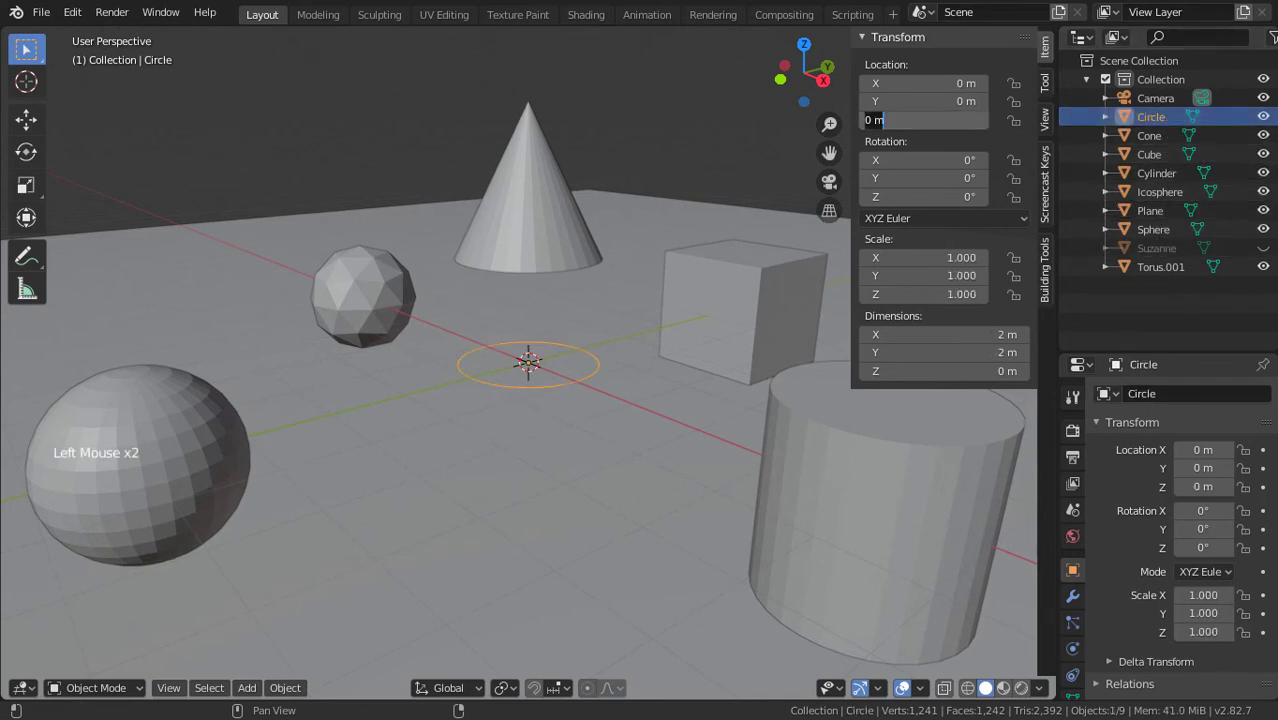
text(1)
key(Return)
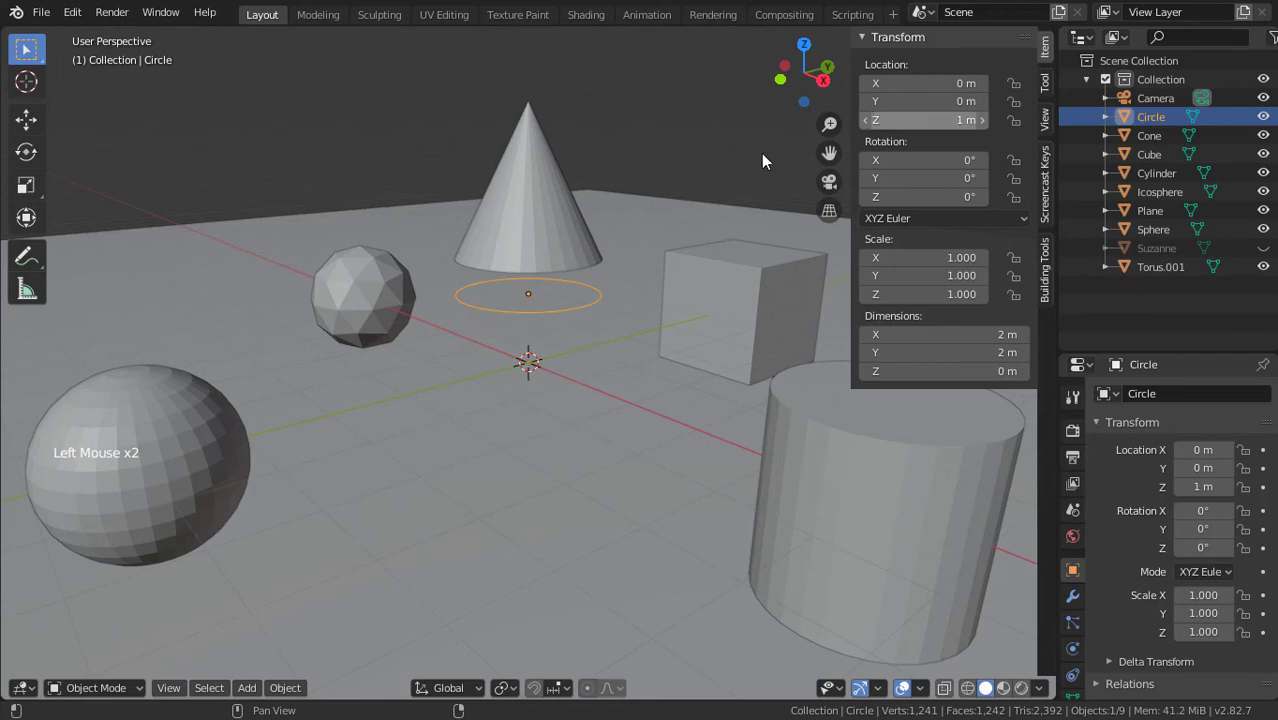
- Fill the circle with a face in Edit Mode and return to Object Mode
middle_drag(636, 143, 614, 119)
key(Tab)
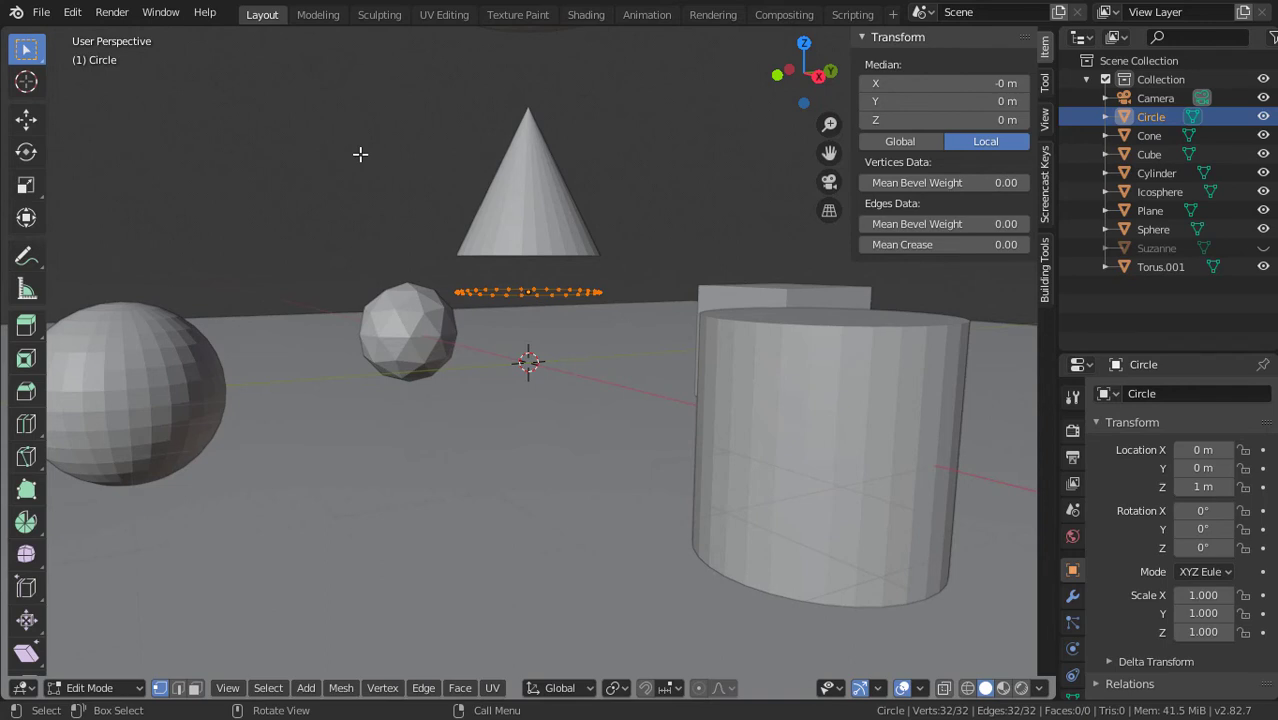
key(f)
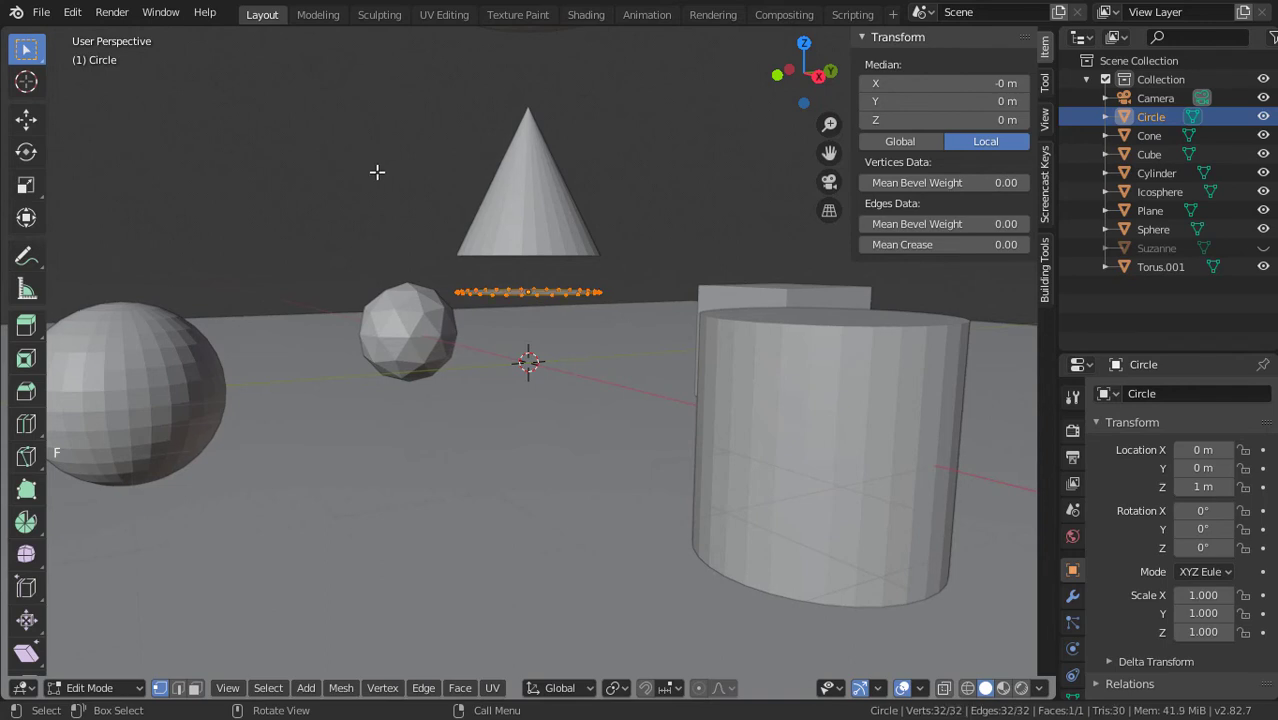
middle_drag(411, 194, 433, 206)
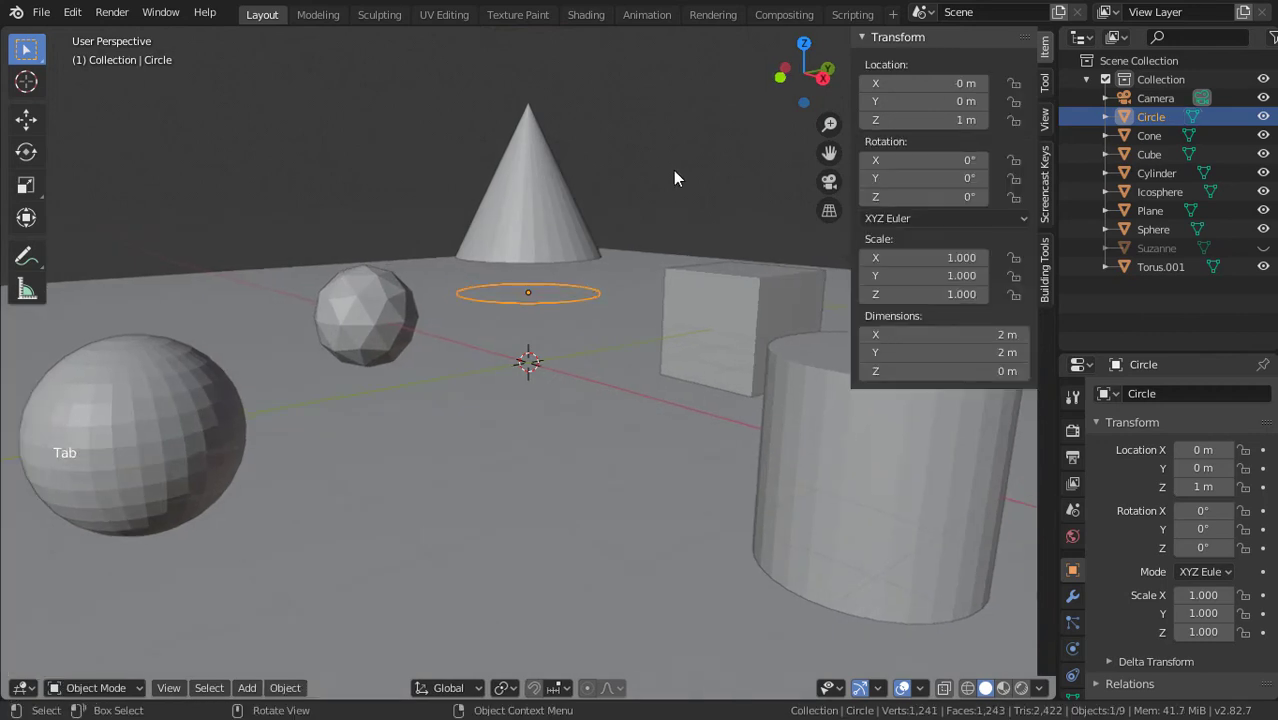
- Frame all the primitives from an elevated corner view over the ground plane and align the camera to that view
middle_drag(673, 170, 624, 169)
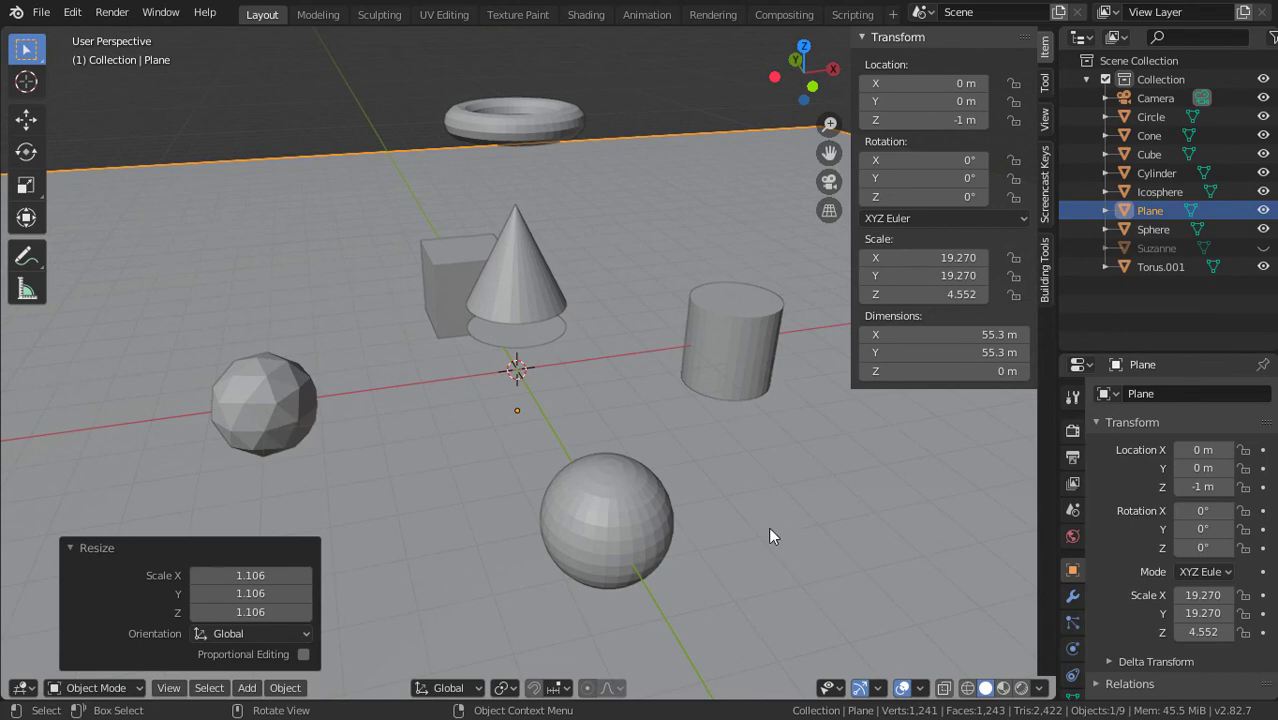
middle_drag(780, 523, 317, 522)
middle_drag(668, 513, 591, 511)
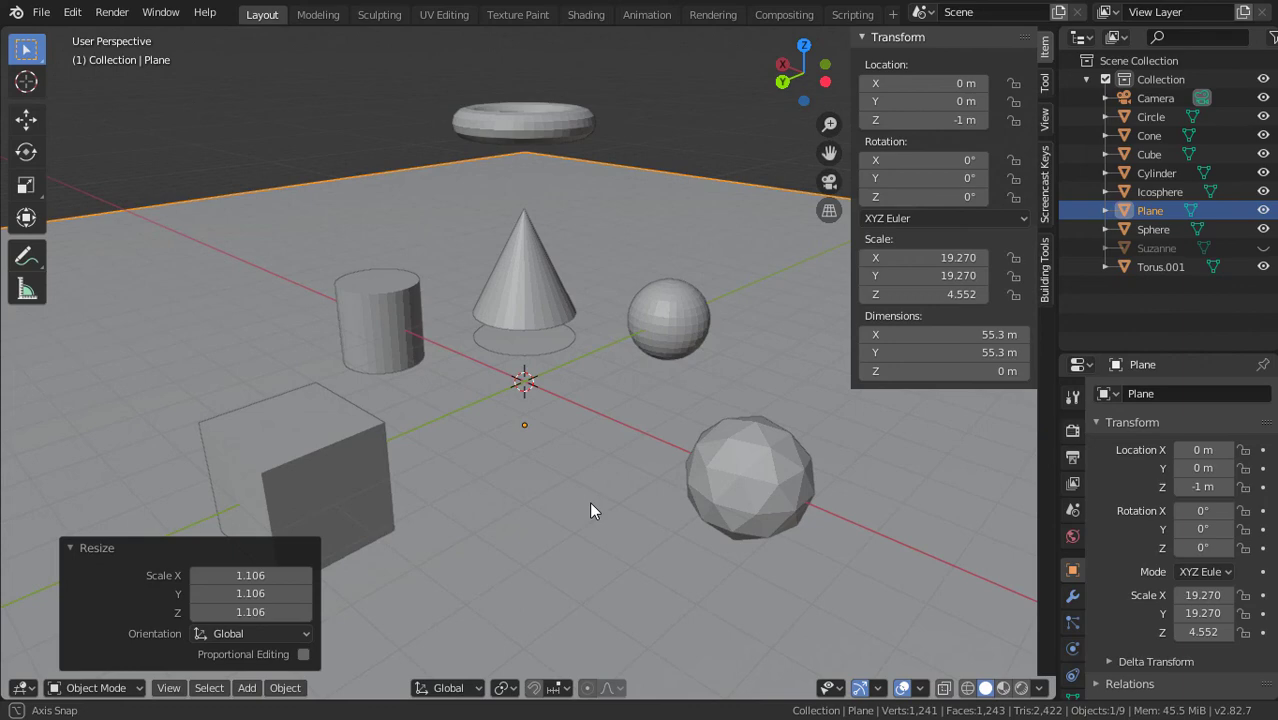
scroll(591, 511, down, 2)
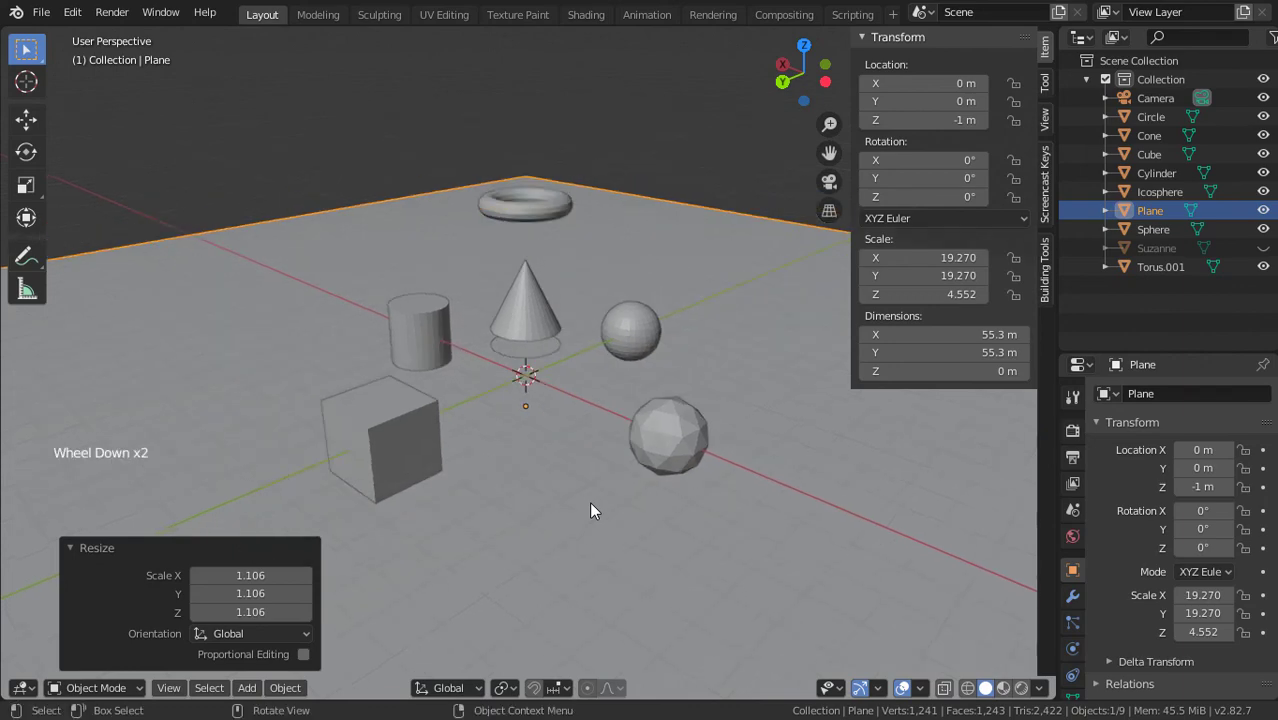
scroll(591, 511, up, 1)
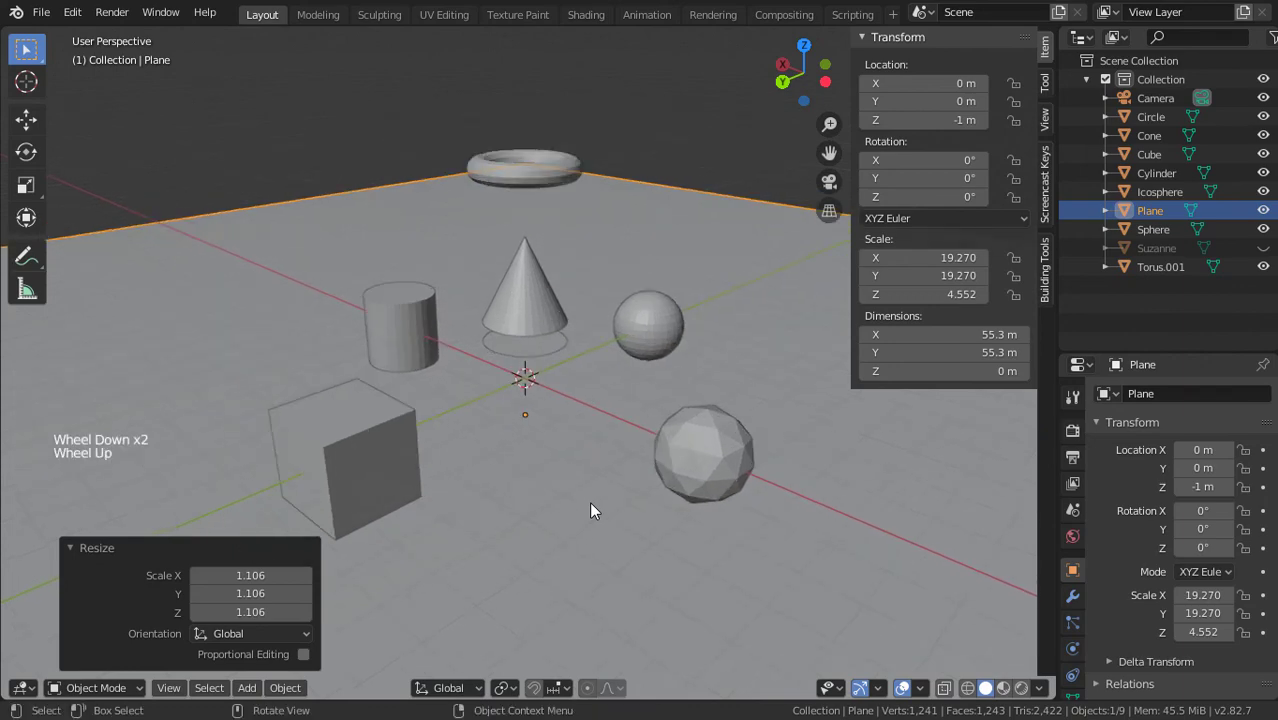
scroll(591, 511, down, 1)
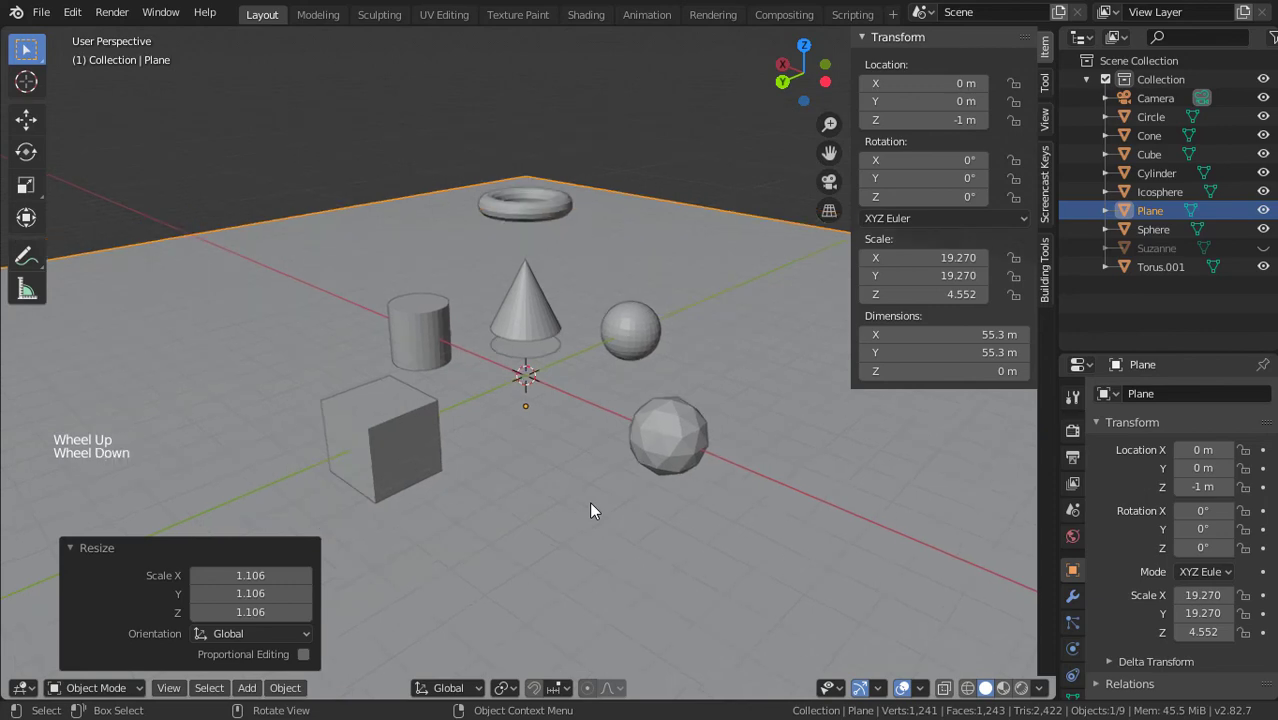
key(ctrl+alt+KP_0)
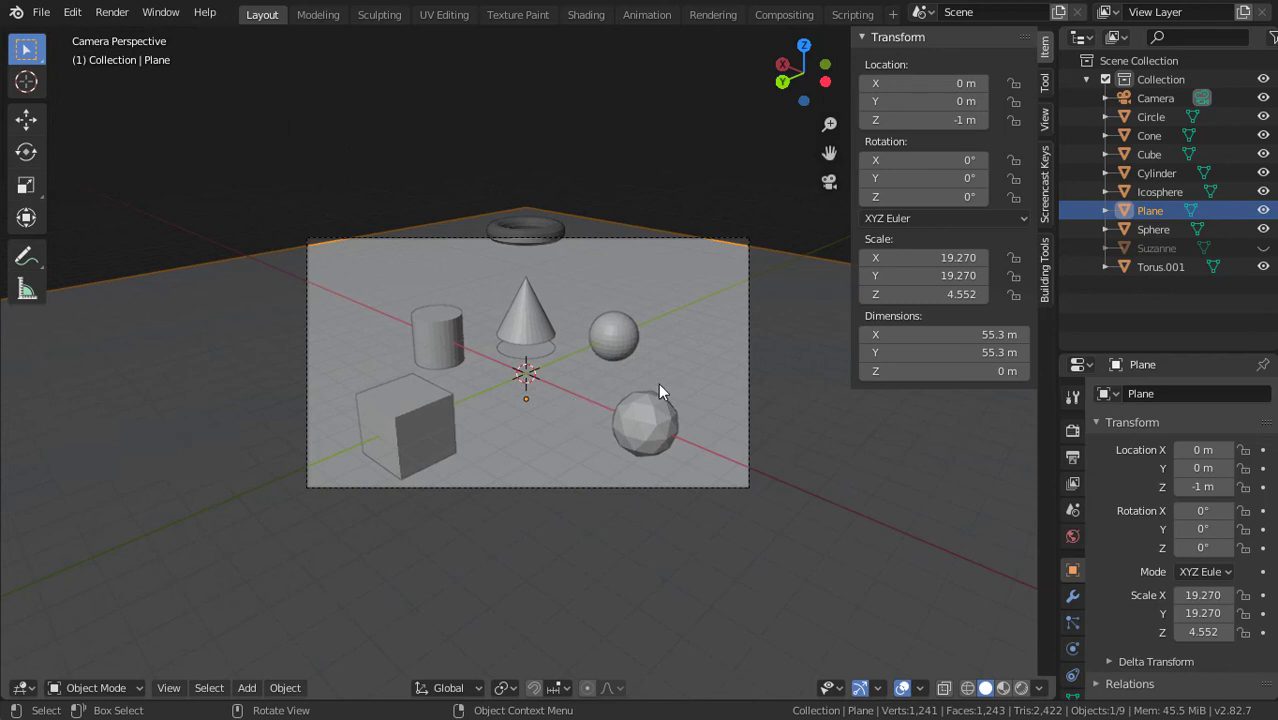
- Select the camera and adjust its location to X -15.619 m, Y 16.074 m, Z 12.304 m, with X rotation at 60.3°
click(1153, 97)
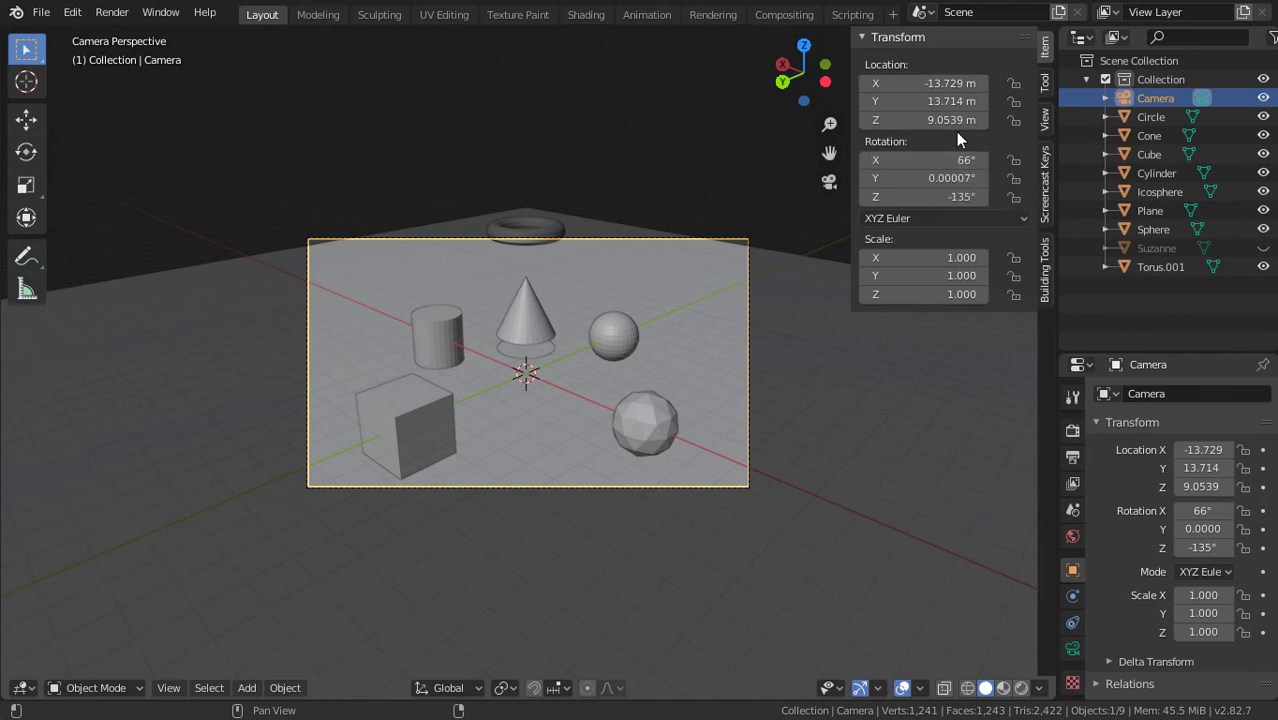
drag(950, 120, 985, 120)
drag(931, 160, 882, 160)
drag(913, 101, 1149, 101)
drag(913, 83, 850, 83)
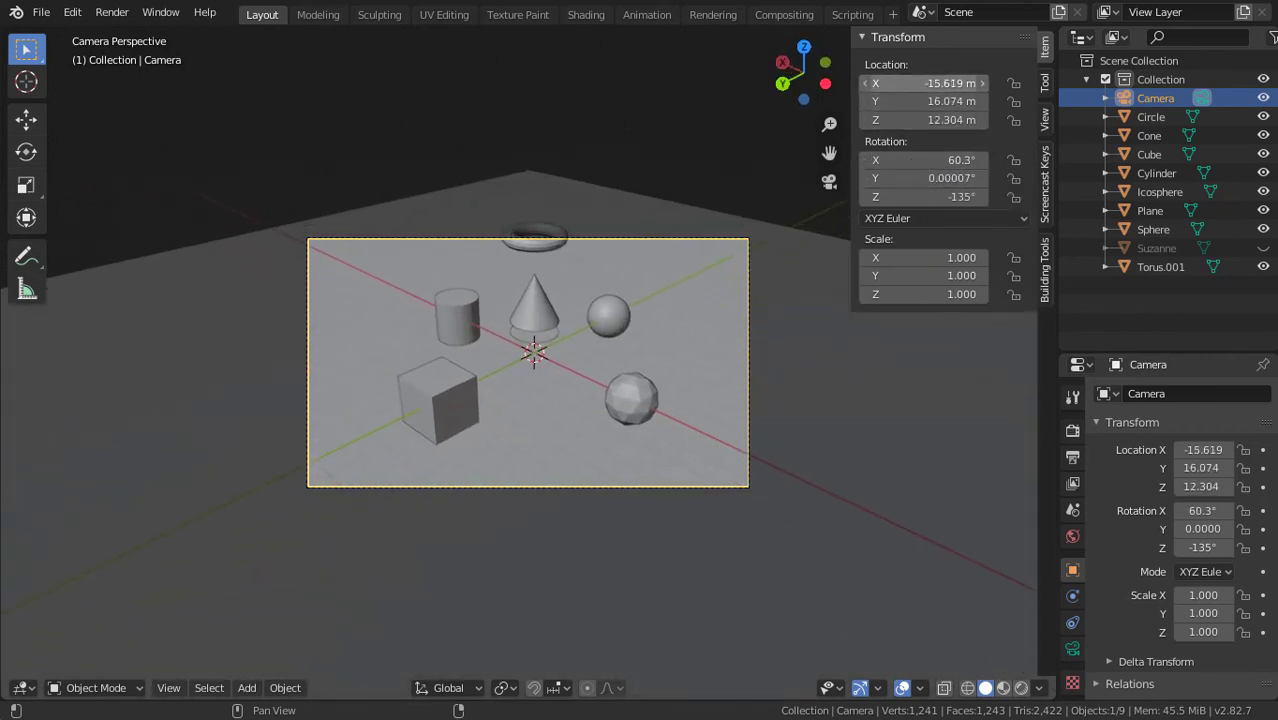
- Set the camera's Y rotation to 0° and its X rotation to 63.3° so the torus fits in the frame
click(924, 178)
text(0)
key(Return)
drag(981, 159, 1011, 159)
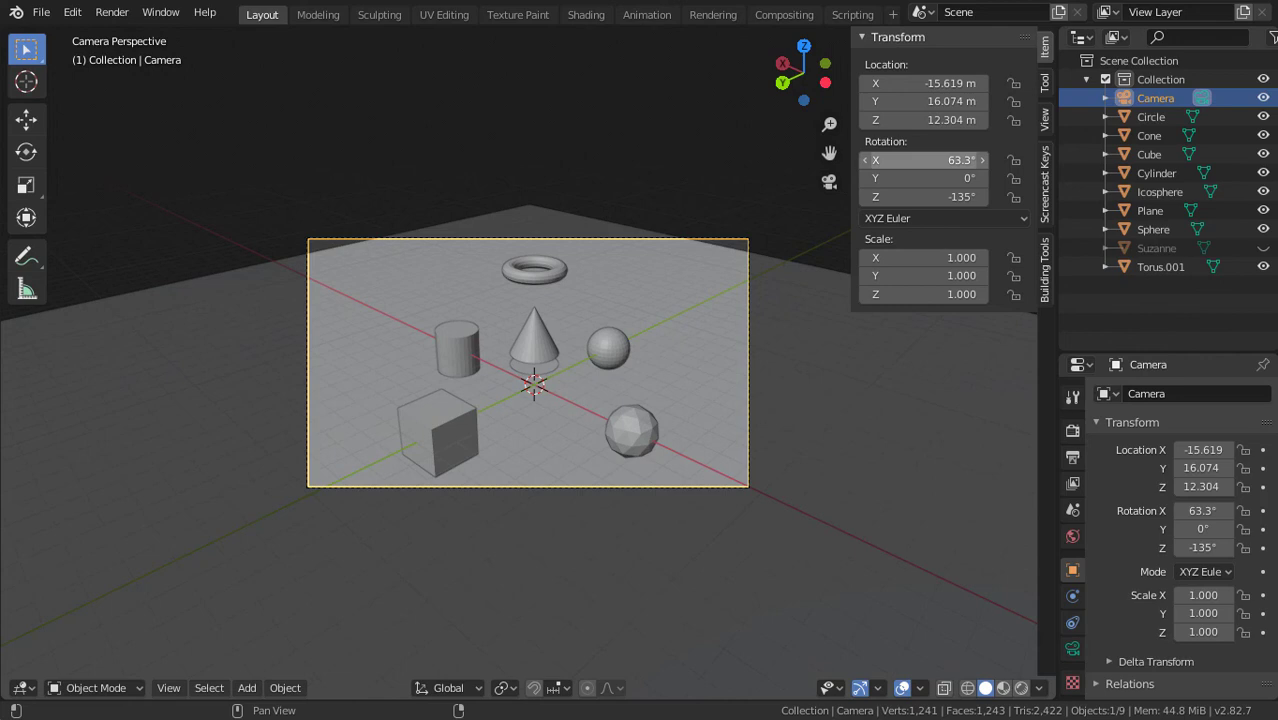
- Scale the ground plane up by about 1.45, to about 80 m per side, so it fills the camera frame
click(708, 265)
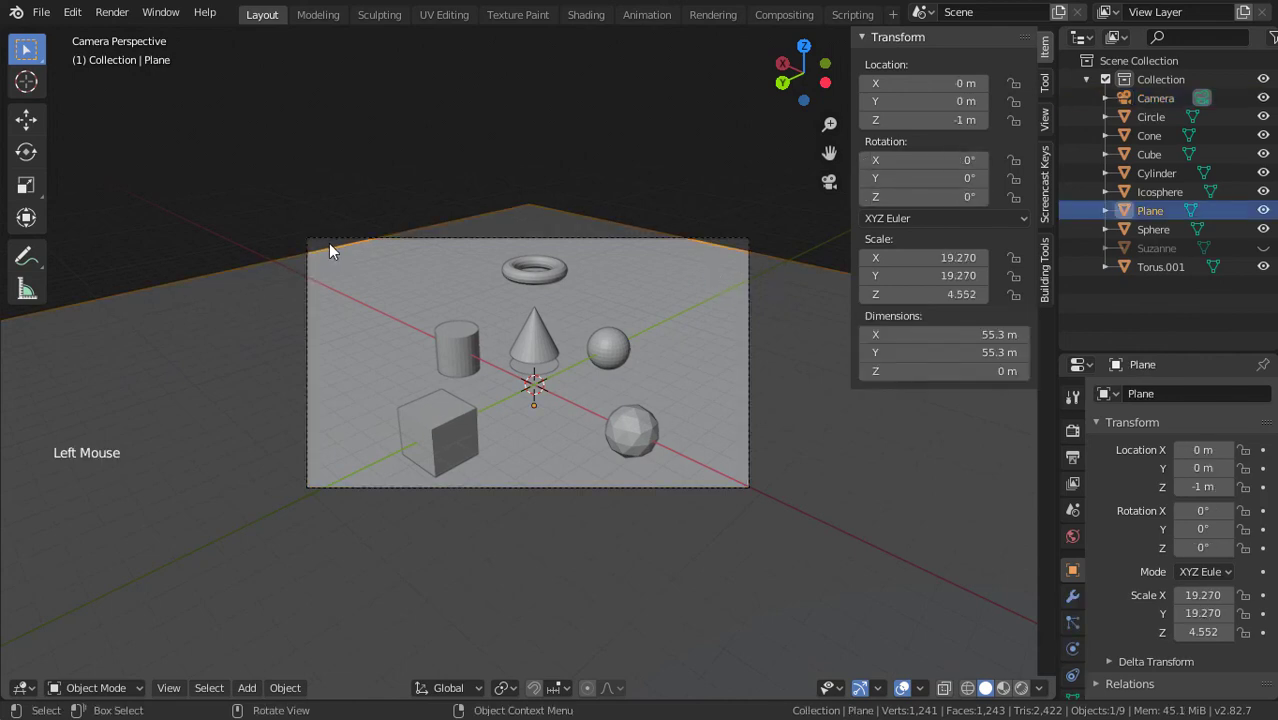
click(722, 277)
key(s)
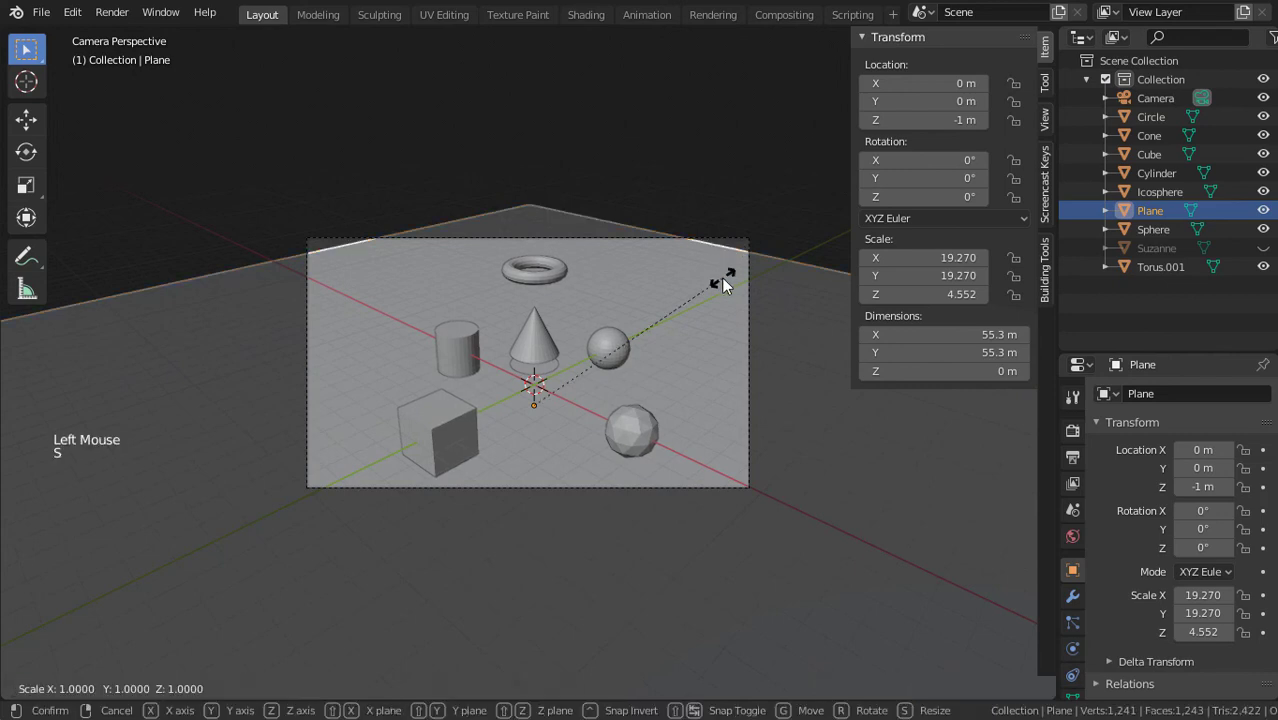
click(812, 230)
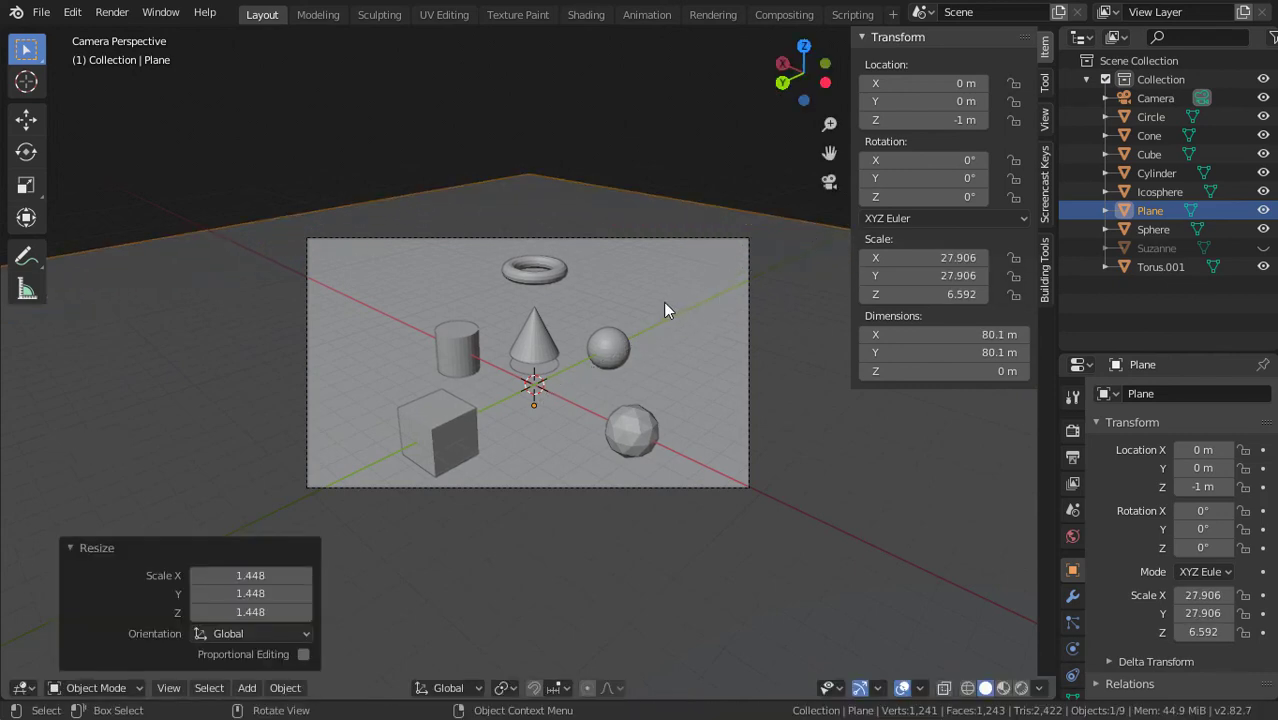